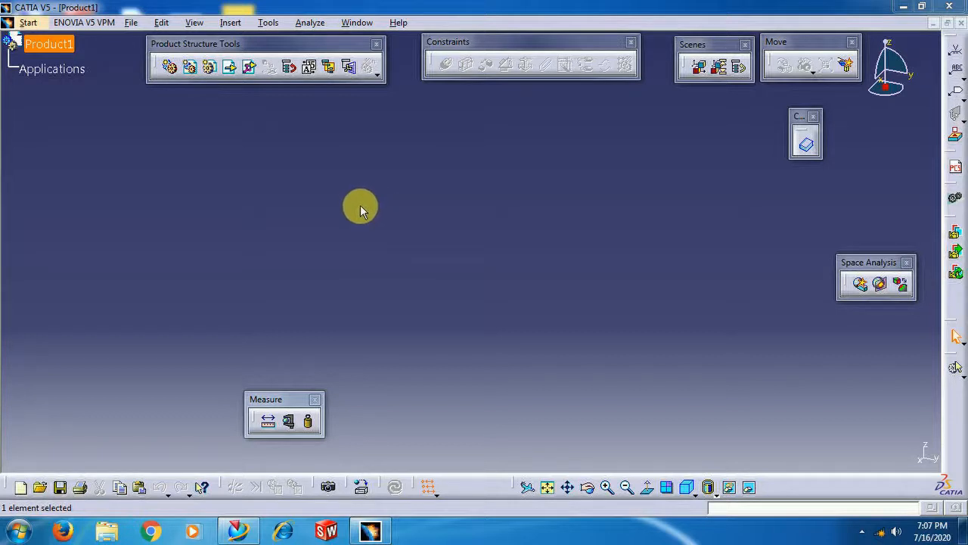
{"action": "left_click", "coordinate": [409, 221]}
{"action": "left_click", "coordinate": [427, 192]}
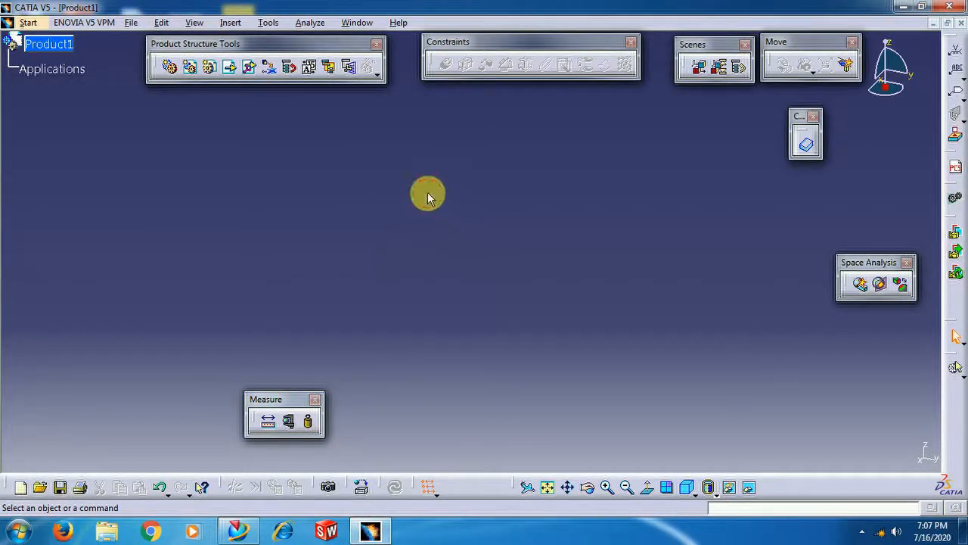
{"action": "left_click", "coordinate": [331, 192]}
Create a new Part document with the part name Part1 and hybrid design enabled.
{"action": "left_click", "coordinate": [130, 22]}
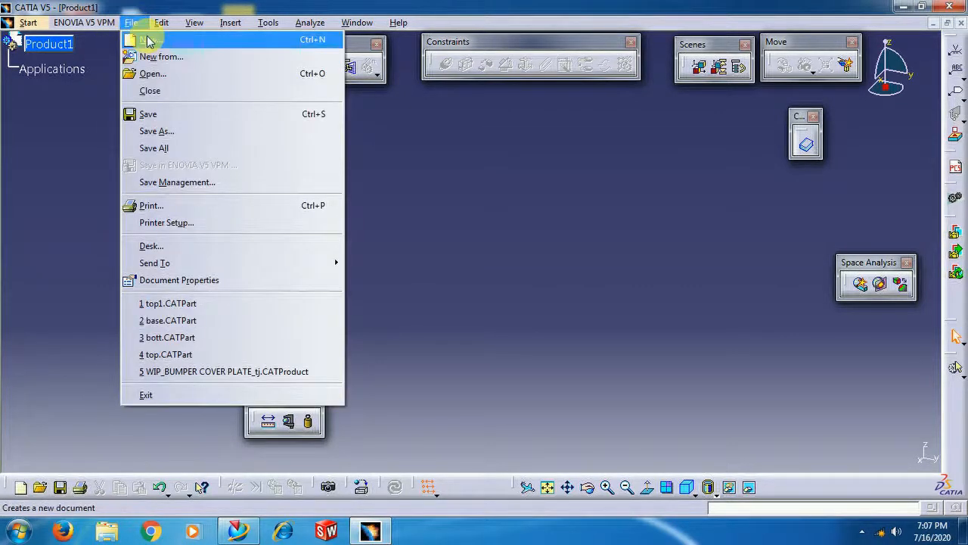
{"action": "left_click", "coordinate": [148, 42]}
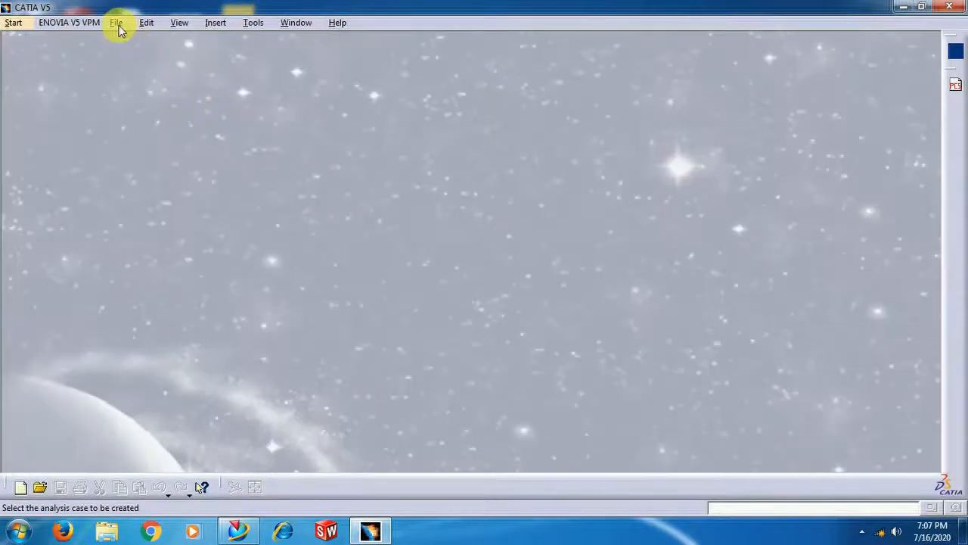
{"action": "left_click", "coordinate": [117, 23]}
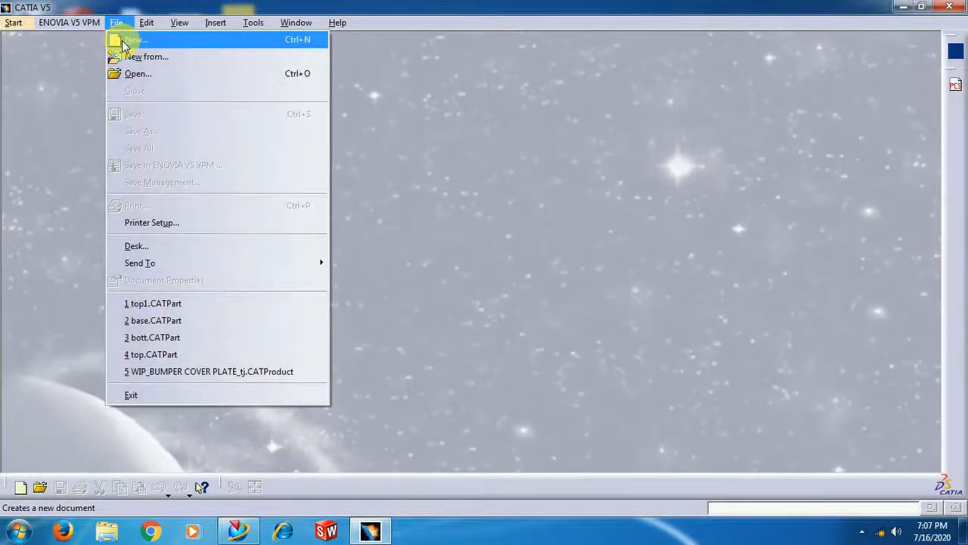
{"action": "left_click", "coordinate": [126, 42]}
{"action": "left_click", "coordinate": [583, 267]}
{"action": "left_click", "coordinate": [581, 267]}
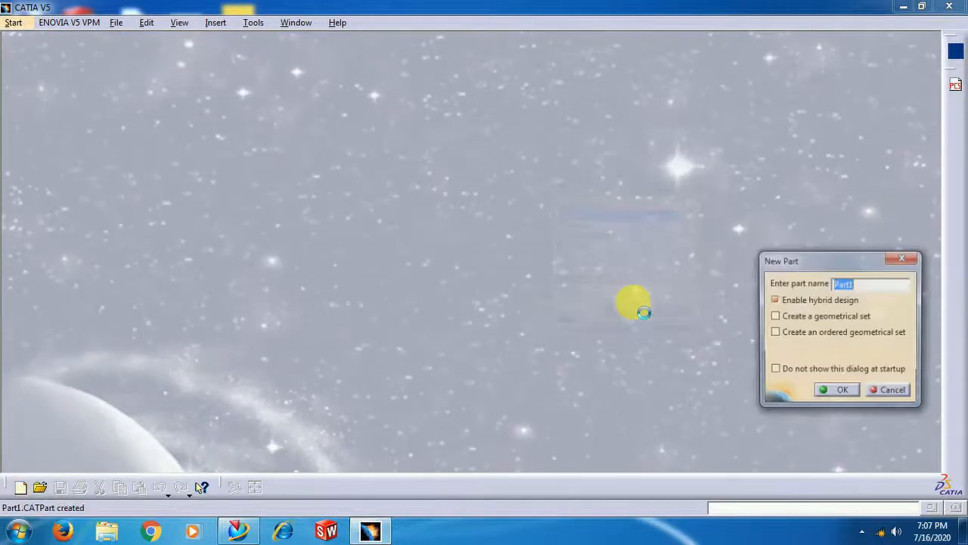
{"action": "left_click", "coordinate": [836, 391]}
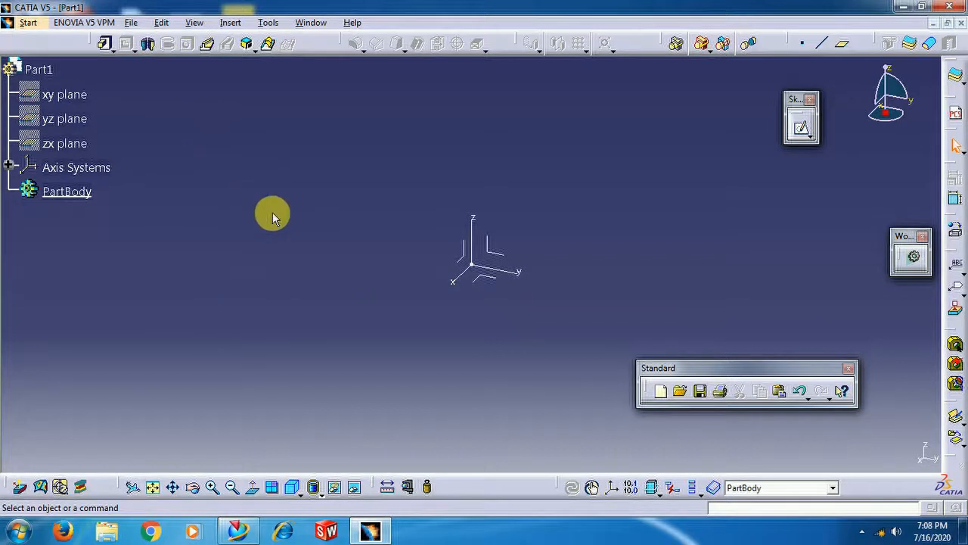
Sketch a closed five-sided profile around the origin on the xy plane, with a slanted upper-right edge, and shift the slant's upper corner toward the left.
{"action": "left_click", "coordinate": [69, 95]}
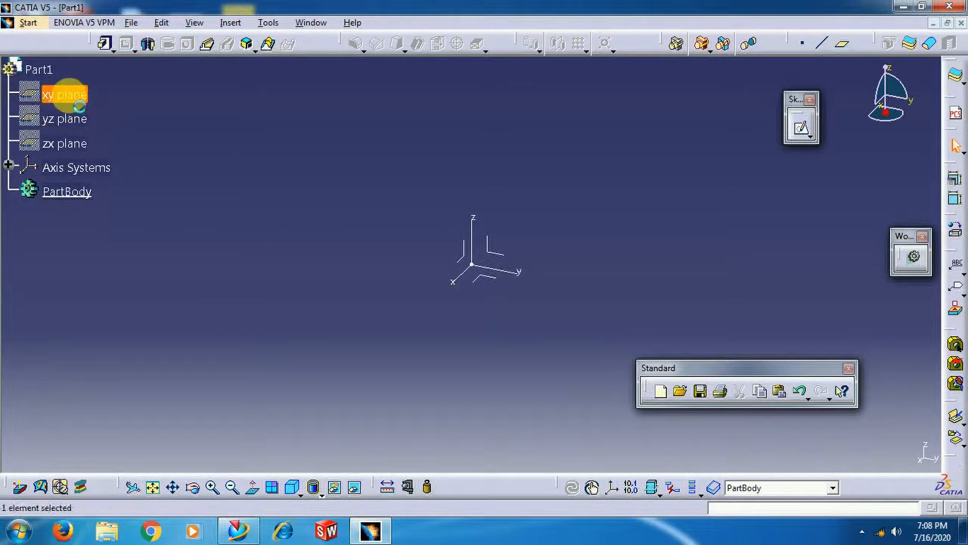
{"action": "left_click", "coordinate": [802, 133]}
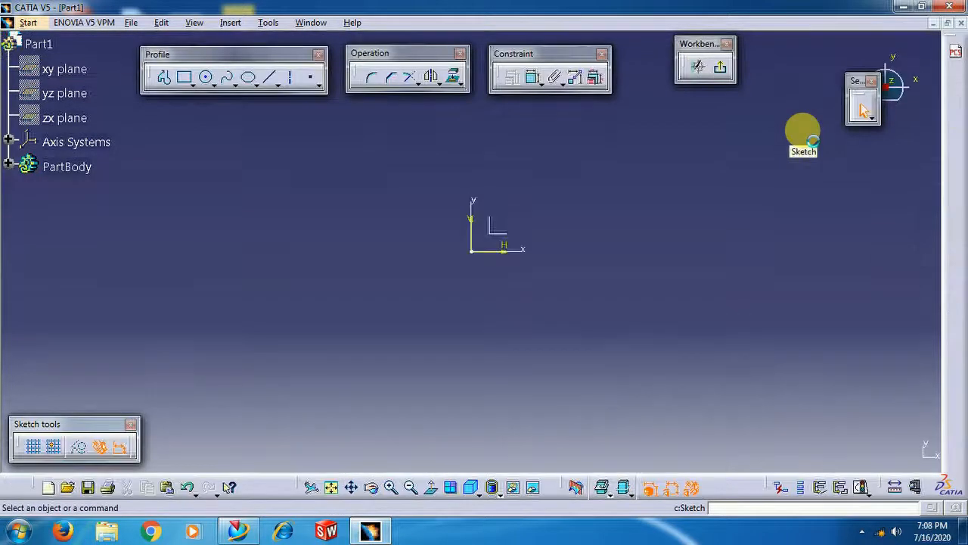
{"action": "left_click", "coordinate": [162, 76]}
{"action": "left_click", "coordinate": [400, 159]}
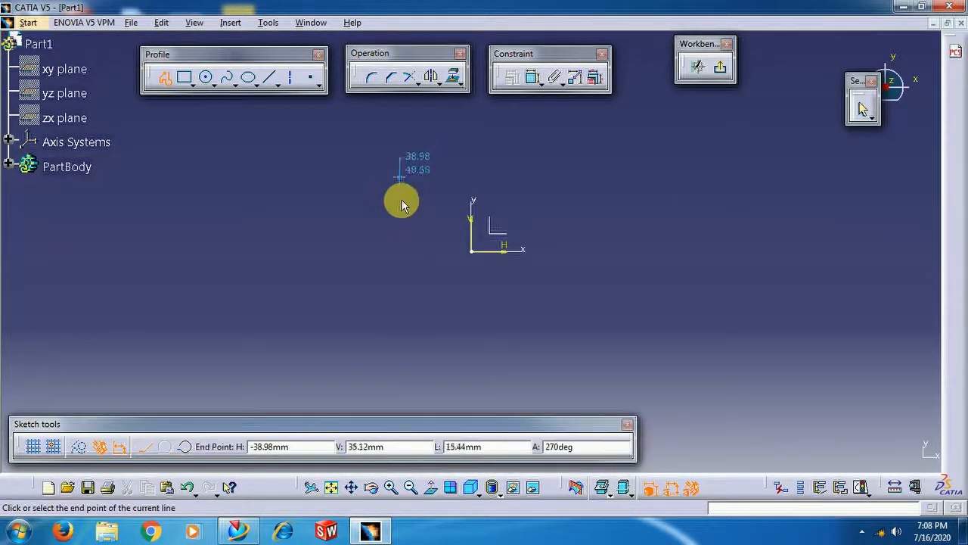
{"action": "left_click", "coordinate": [400, 306]}
{"action": "left_click", "coordinate": [640, 305]}
{"action": "left_click", "coordinate": [641, 243]}
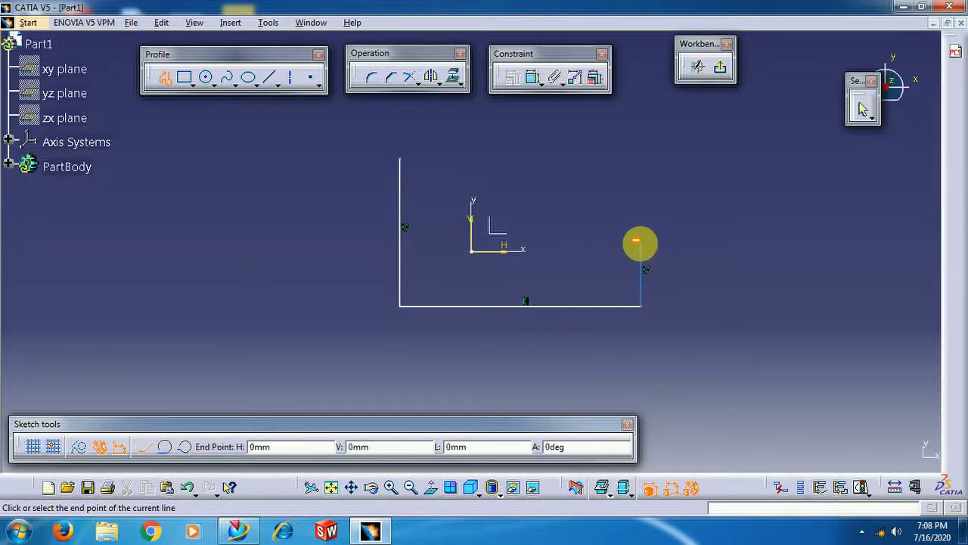
{"action": "left_click", "coordinate": [503, 159]}
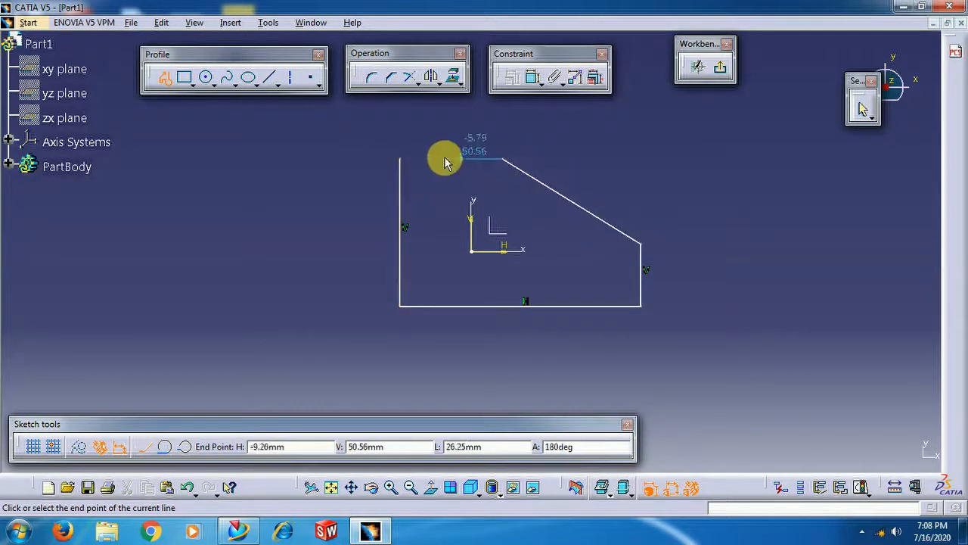
{"action": "left_click", "coordinate": [401, 160]}
{"action": "left_click", "coordinate": [326, 165]}
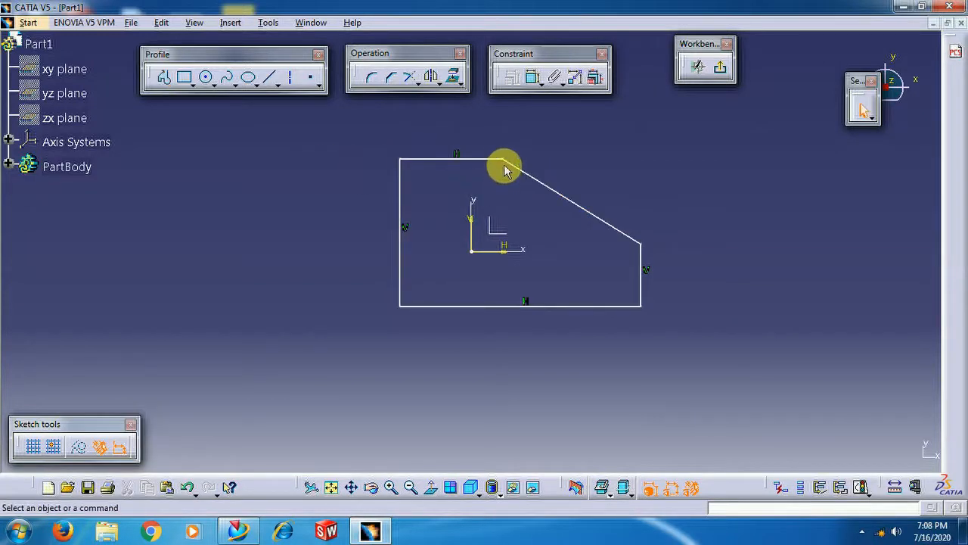
{"action": "left_click_drag", "start_coordinate": [511, 165], "coordinate": [478, 157]}
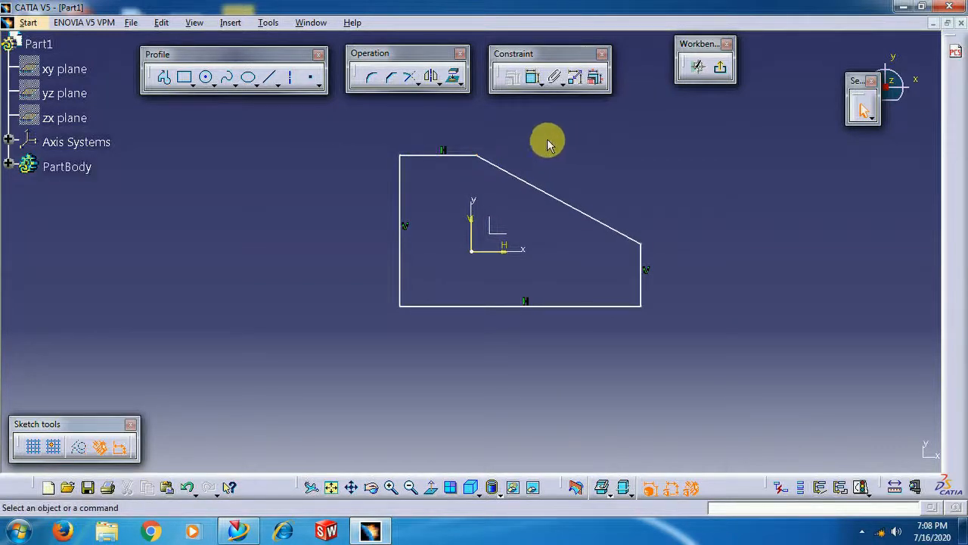
Add a circle inside the profile just left of the origin and exit the sketch.
{"action": "left_click", "coordinate": [205, 77]}
{"action": "left_click", "coordinate": [452, 227]}
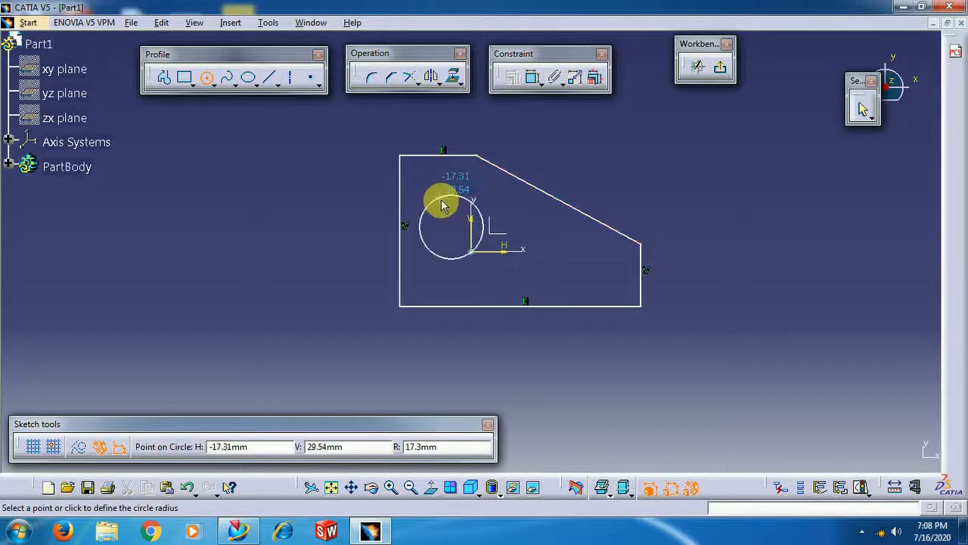
{"action": "left_click", "coordinate": [444, 205]}
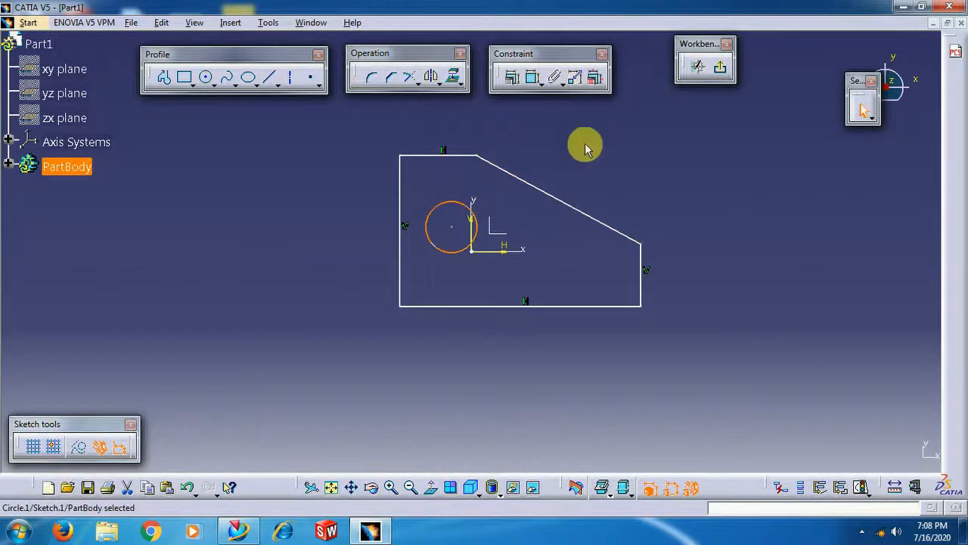
{"action": "left_click", "coordinate": [721, 71]}
Pad the sketched profile with a 20 mm length and mirrored extent, and expand PartBody in the tree.
{"action": "mouse_move", "coordinate": [290, 298]}
{"action": "middle_mouse_down"}
{"action": "mouse_move", "coordinate": [469, 445]}
{"action": "mouse_move", "coordinate": [460, 212]}
{"action": "mouse_move", "coordinate": [447, 242]}
{"action": "mouse_move", "coordinate": [454, 205]}
{"action": "middle_mouse_up"}
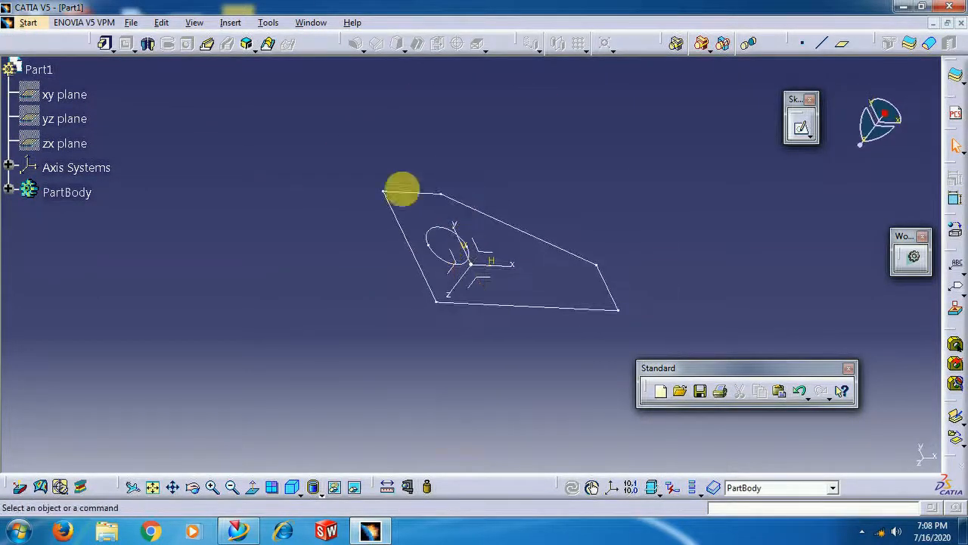
{"action": "left_click", "coordinate": [103, 43]}
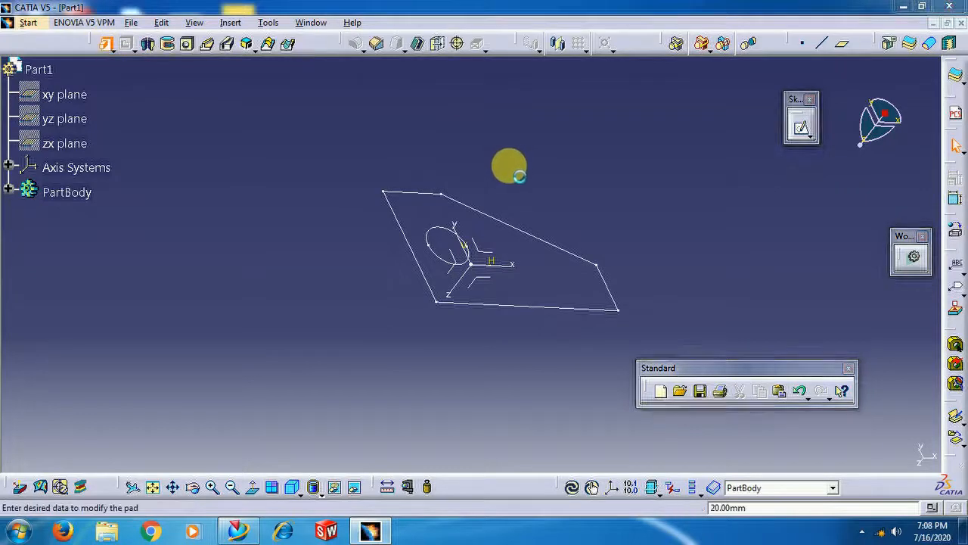
{"action": "left_click", "coordinate": [484, 216]}
{"action": "left_click", "coordinate": [708, 337]}
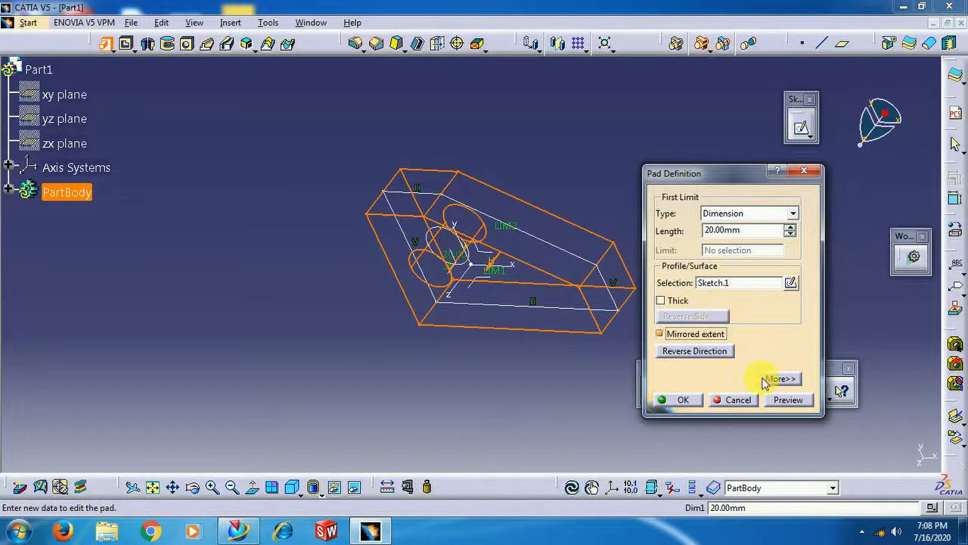
{"action": "left_click", "coordinate": [677, 399]}
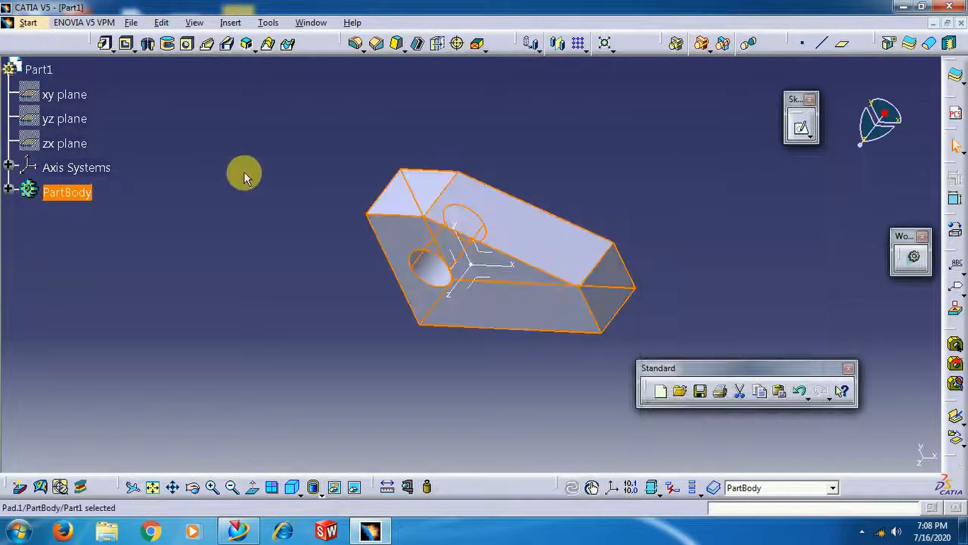
{"action": "left_click", "coordinate": [243, 176]}
{"action": "middle_click_drag", "start_coordinate": [276, 176], "coordinate": [234, 286]}
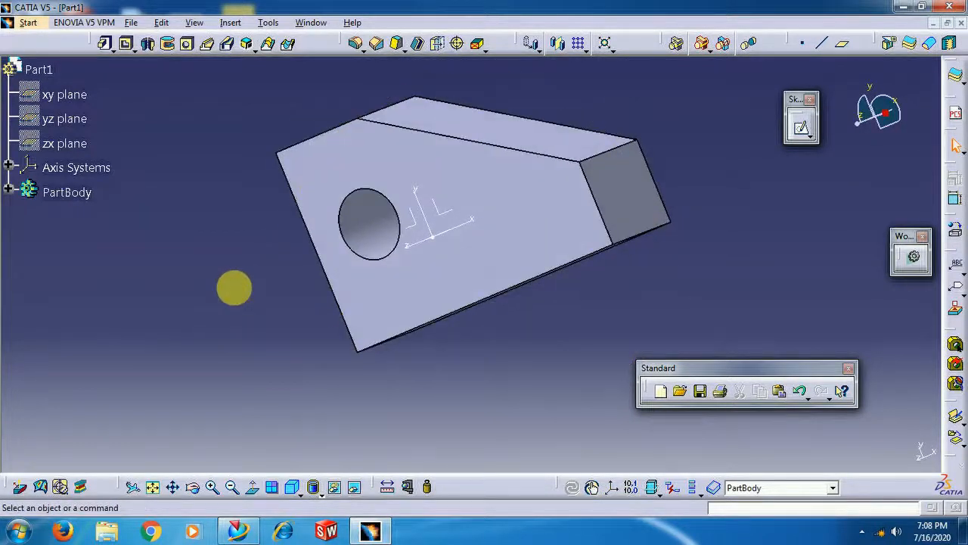
{"action": "left_click", "coordinate": [10, 189]}
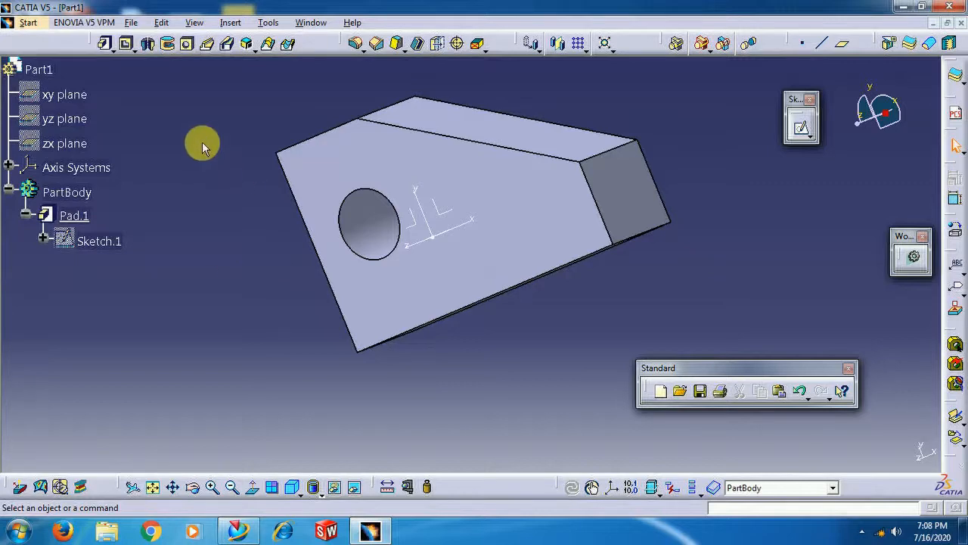
Save the part on the Desktop as a CATPart named 001.
{"action": "left_click", "coordinate": [131, 21]}
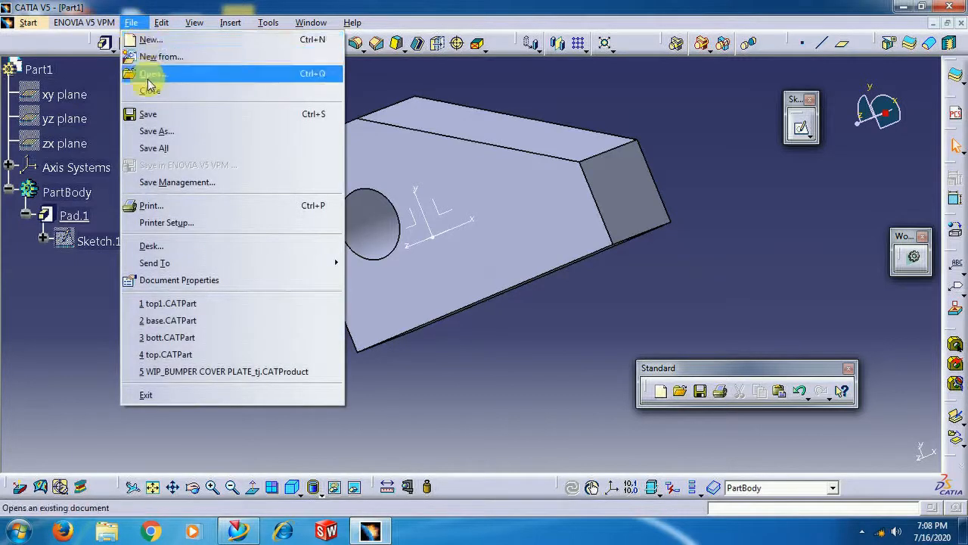
{"action": "left_click", "coordinate": [148, 113]}
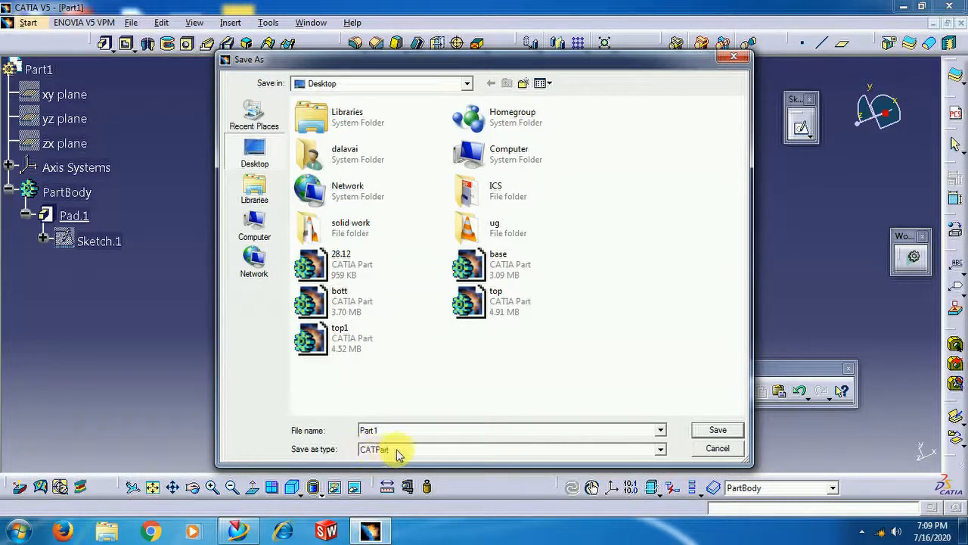
{"action": "left_click_drag", "start_coordinate": [406, 430], "coordinate": [307, 430]}
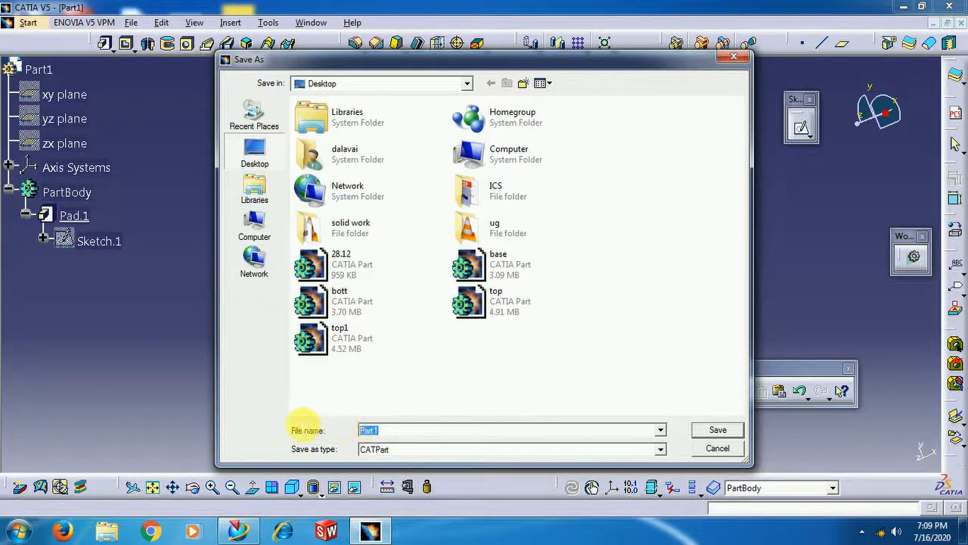
{"action": "type", "text": "001"}
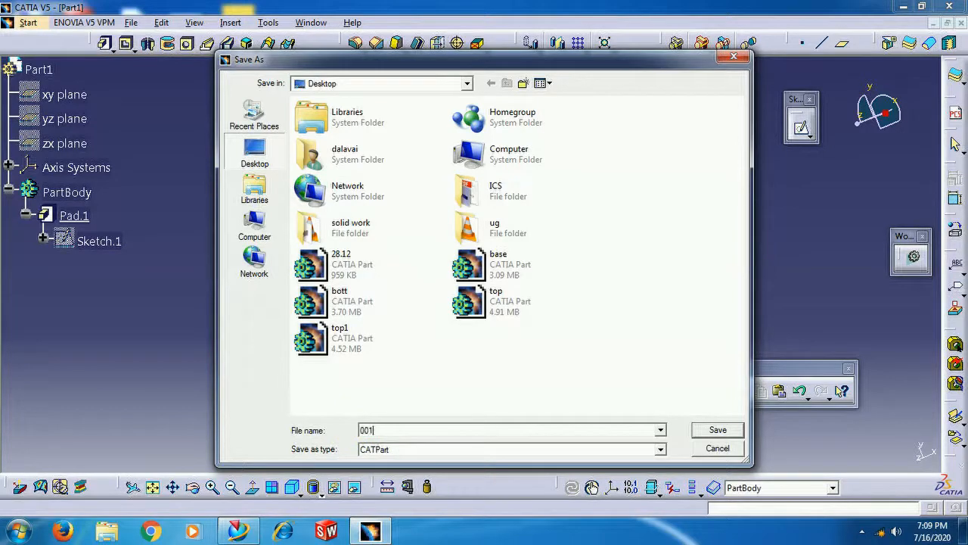
{"action": "left_click", "coordinate": [730, 430]}
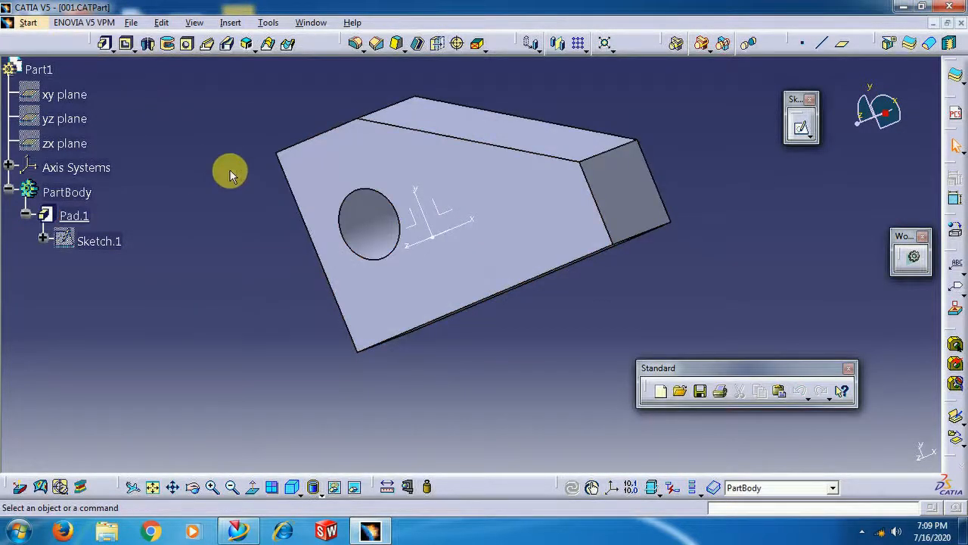
Export the part to the Desktop in igs format with the file name 001.
{"action": "middle_click_drag", "start_coordinate": [231, 174], "coordinate": [418, 256]}
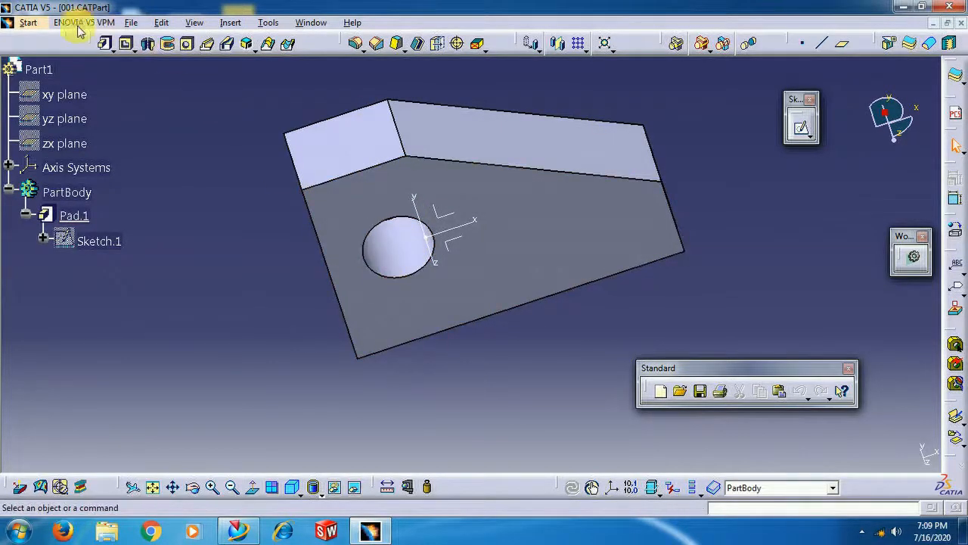
{"action": "left_click", "coordinate": [28, 22]}
{"action": "left_click", "coordinate": [128, 23]}
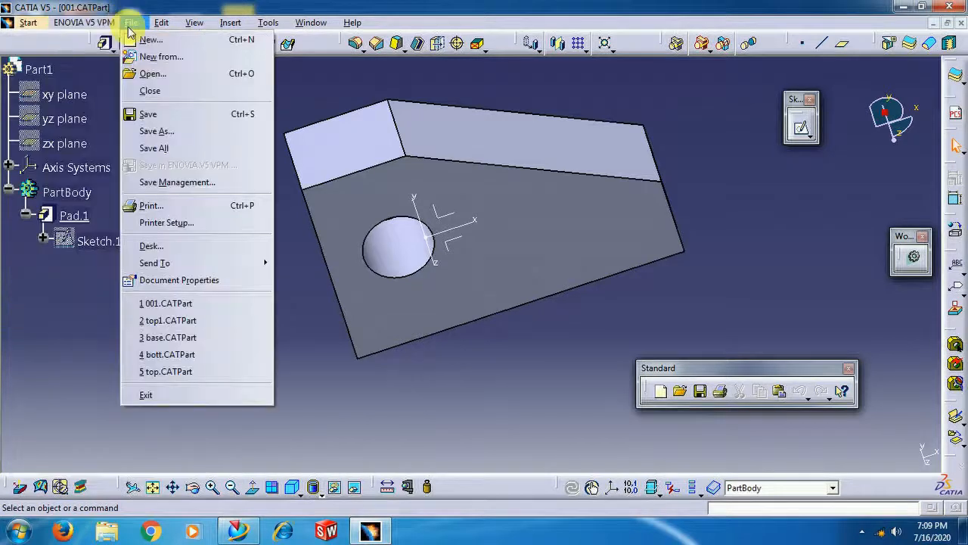
{"action": "left_click", "coordinate": [156, 131]}
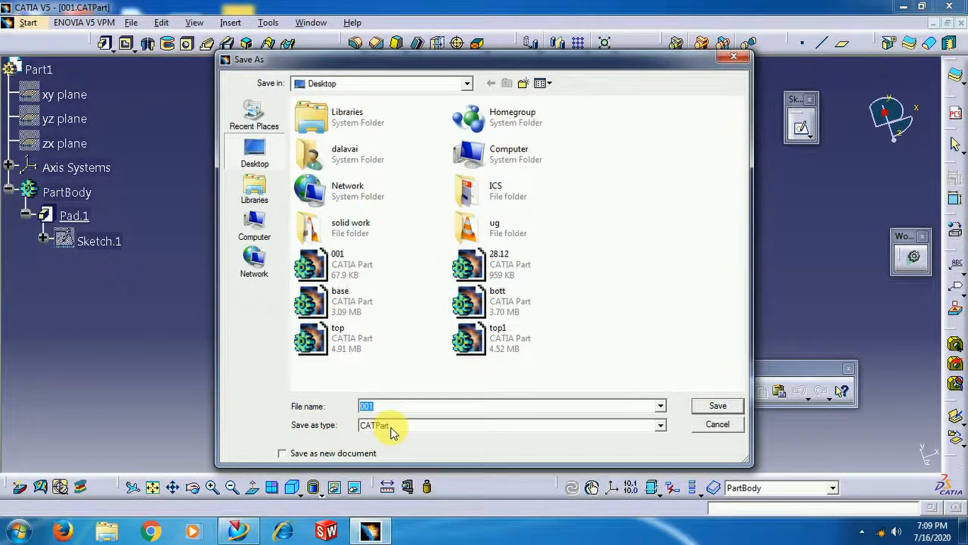
{"action": "left_click", "coordinate": [421, 428]}
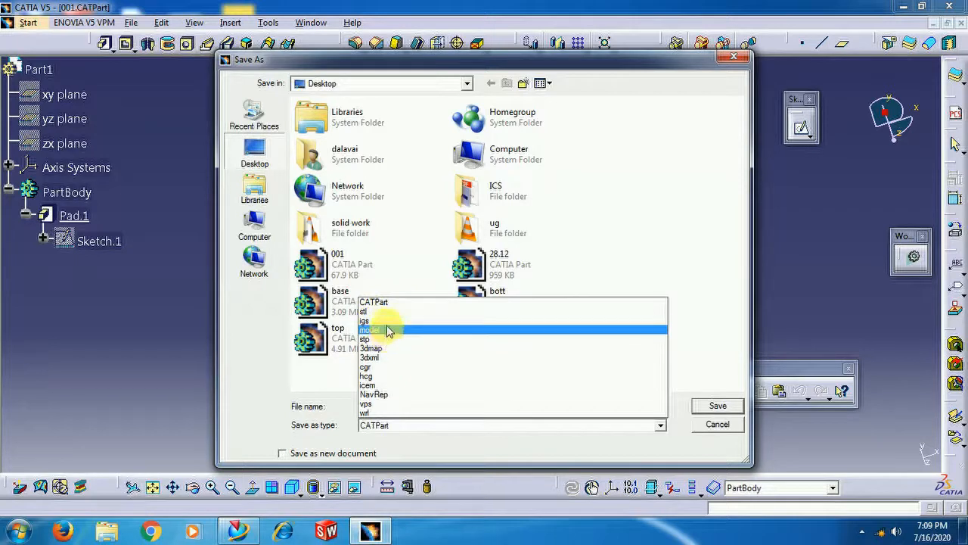
{"action": "left_click", "coordinate": [373, 321]}
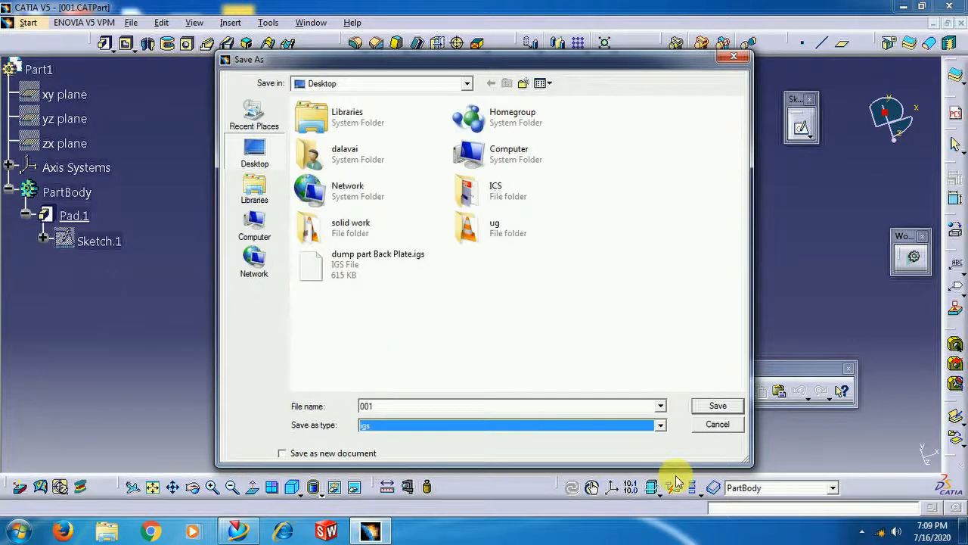
{"action": "left_click", "coordinate": [414, 409]}
{"action": "left_click", "coordinate": [415, 410]}
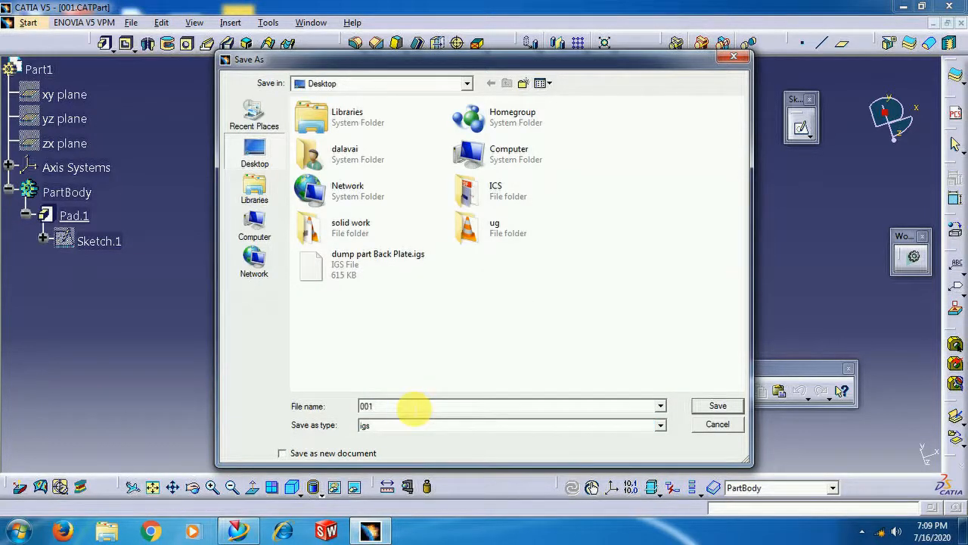
{"action": "left_click", "coordinate": [717, 406]}
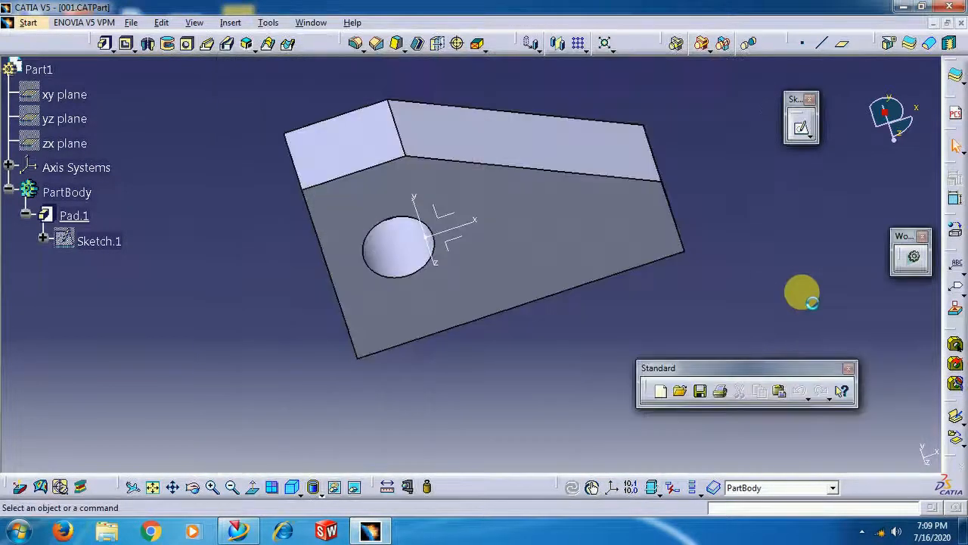
Switch to the Windows desktop to check for the exported 001.igs file.
{"action": "middle_click_drag", "start_coordinate": [729, 250], "coordinate": [549, 300]}
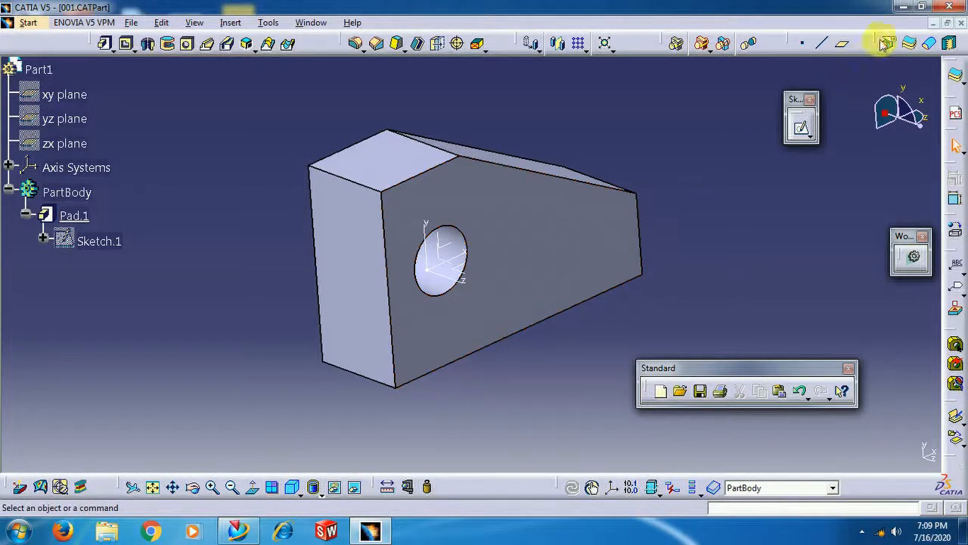
{"action": "left_click", "coordinate": [903, 9]}
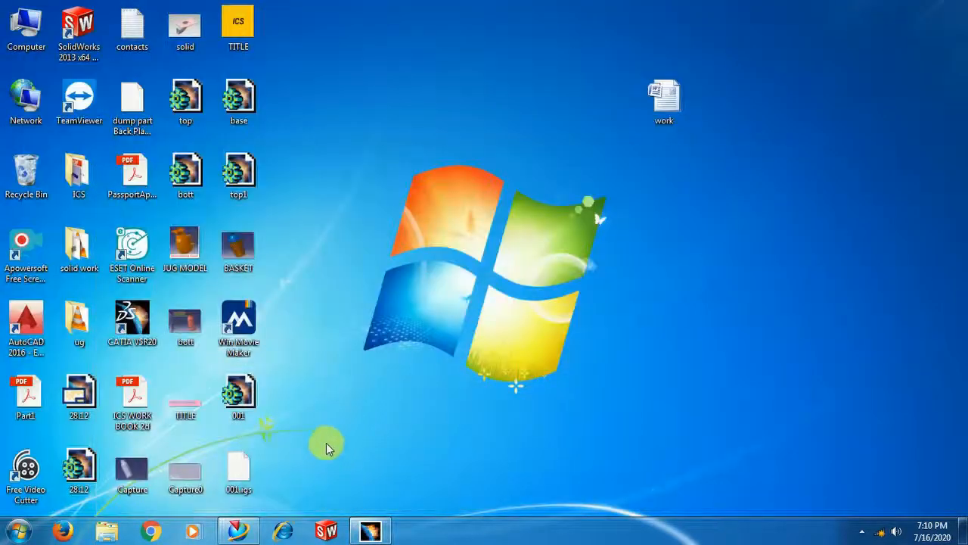
Switch to NX 10 and open 001.igs from the Desktop using the IGES Files (*.igs) file type.
{"action": "left_click", "coordinate": [239, 531]}
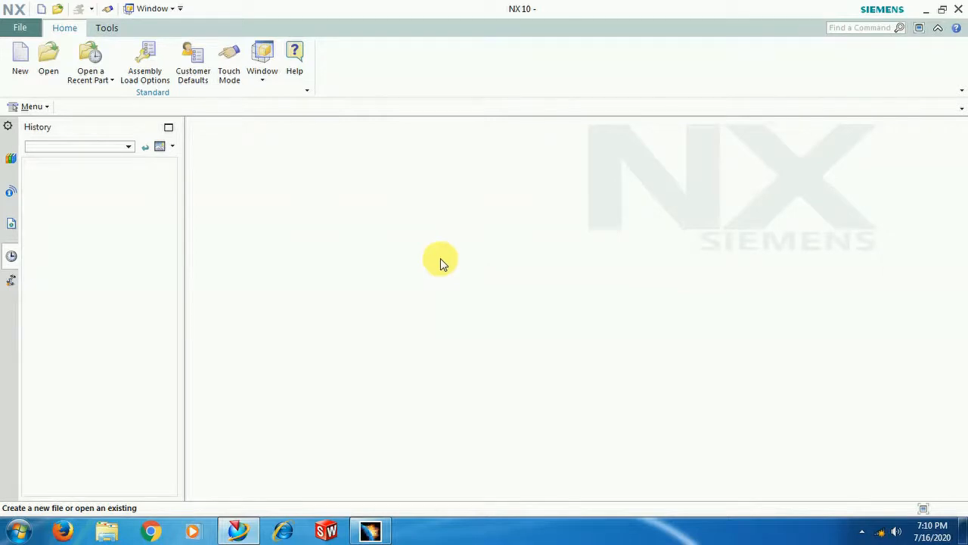
{"action": "left_click", "coordinate": [23, 28]}
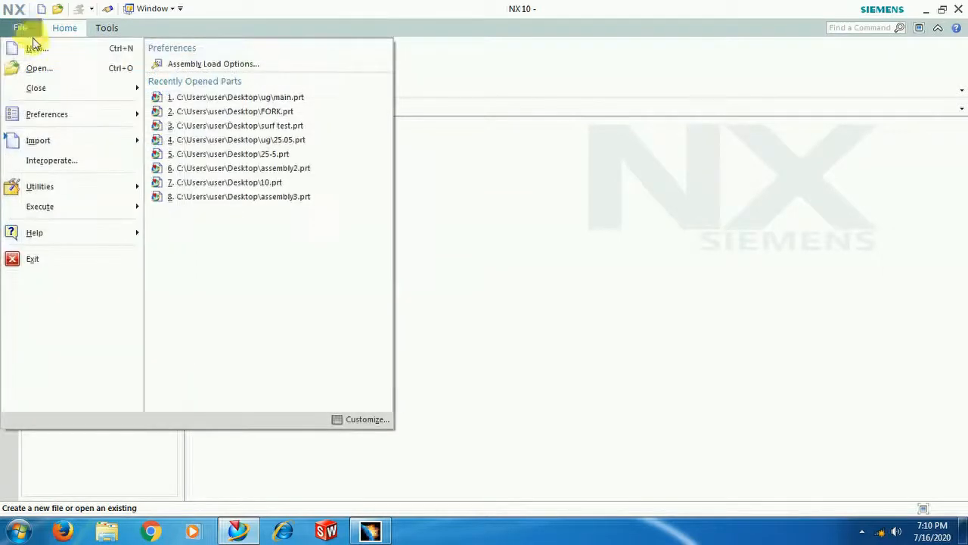
{"action": "left_click", "coordinate": [37, 68]}
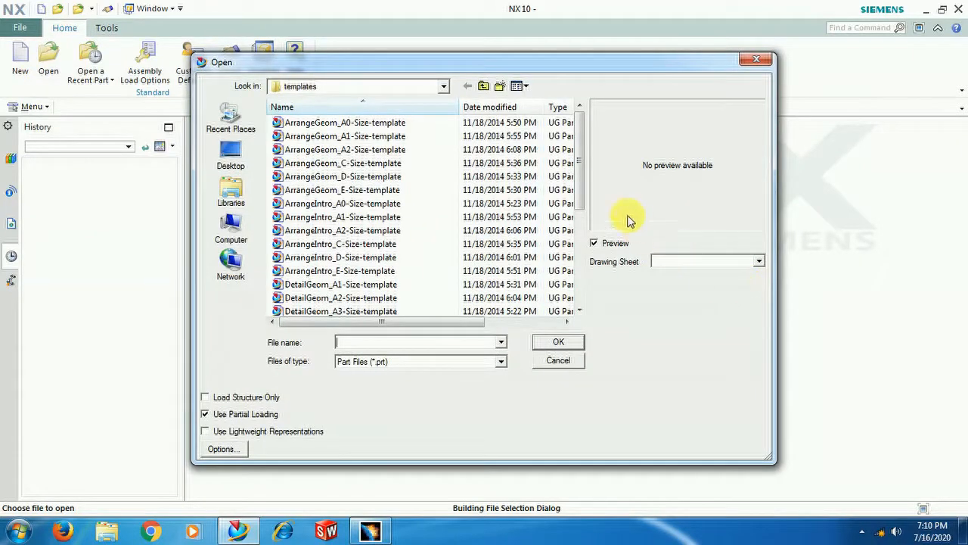
{"action": "mouse_move", "coordinate": [579, 190]}
{"action": "left_mouse_down"}
{"action": "mouse_move", "coordinate": [580, 302]}
{"action": "mouse_move", "coordinate": [579, 179]}
{"action": "left_mouse_up"}
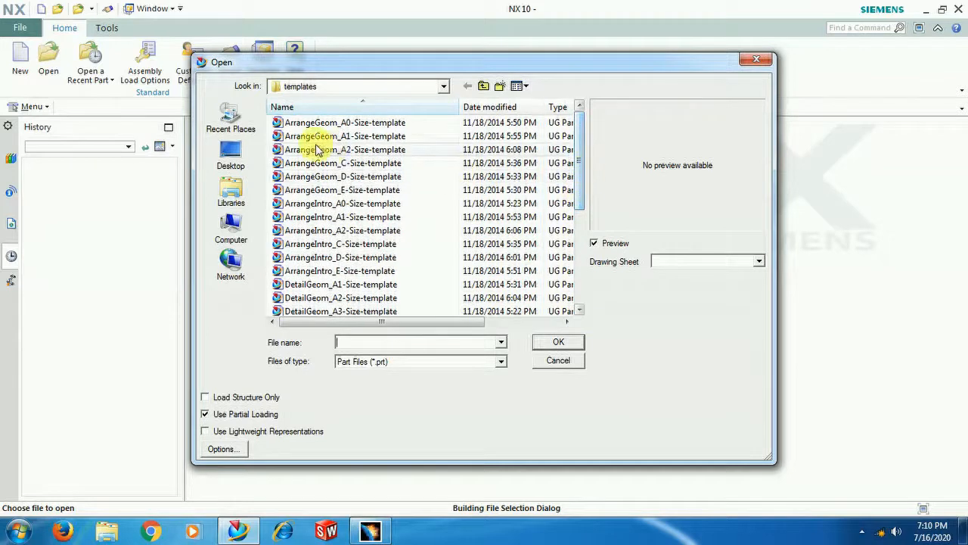
{"action": "left_click", "coordinate": [230, 152]}
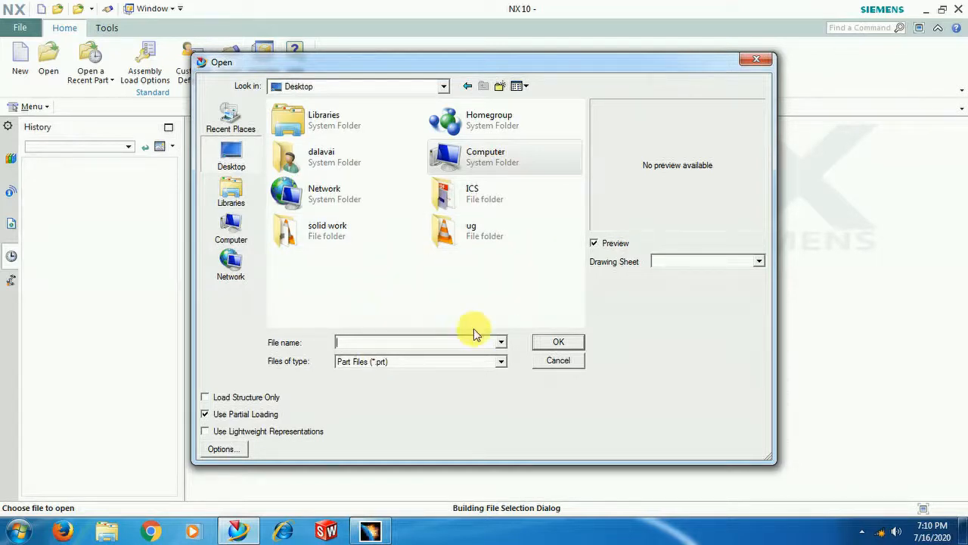
{"action": "left_click", "coordinate": [500, 364]}
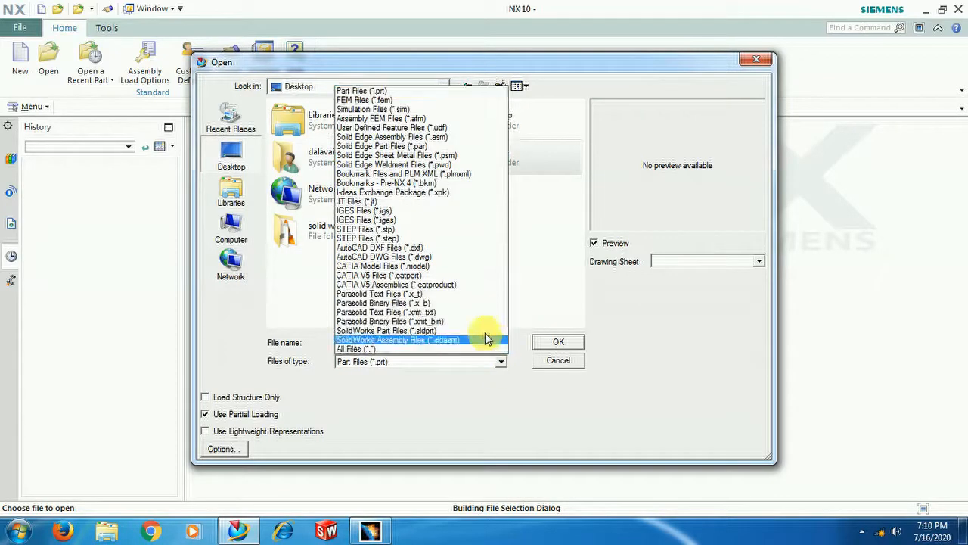
{"action": "left_click", "coordinate": [438, 217]}
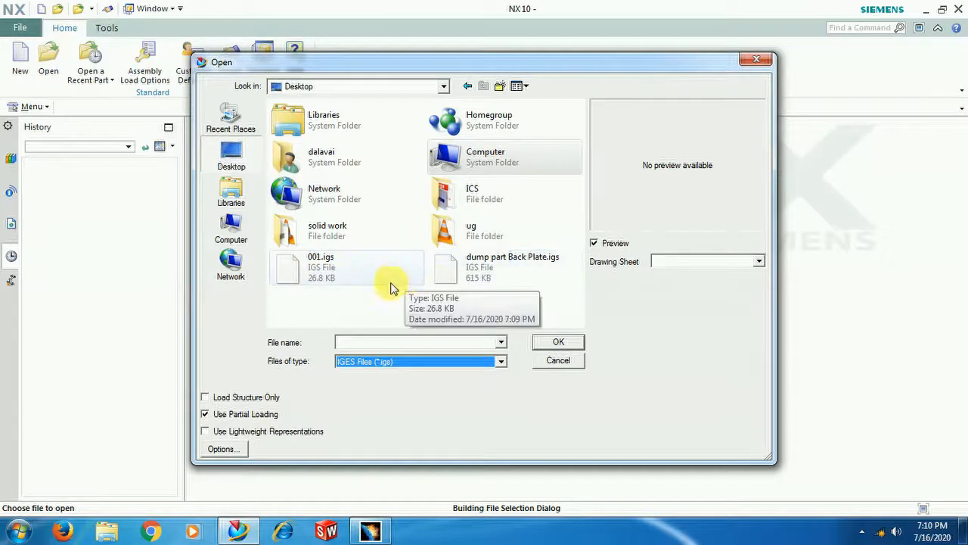
{"action": "left_click", "coordinate": [321, 270]}
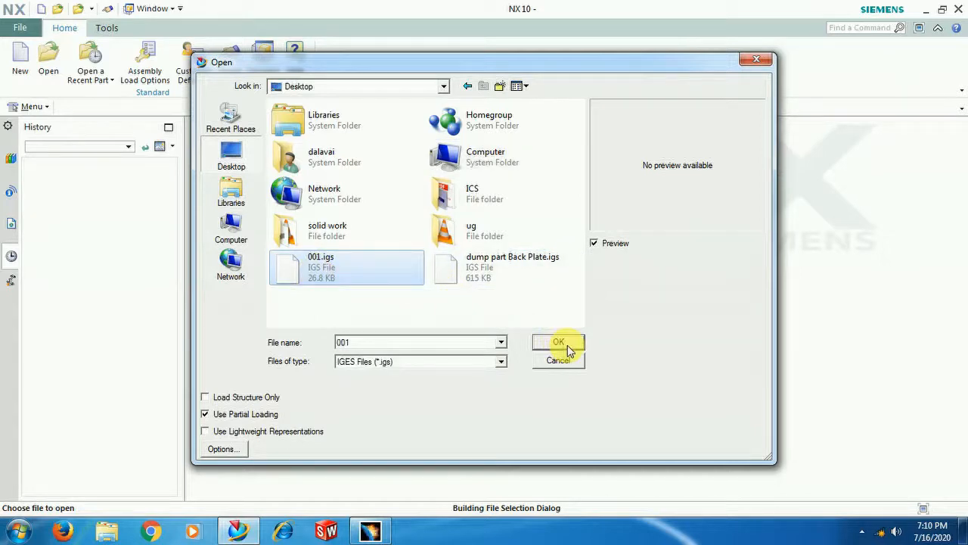
{"action": "left_click", "coordinate": [567, 348]}
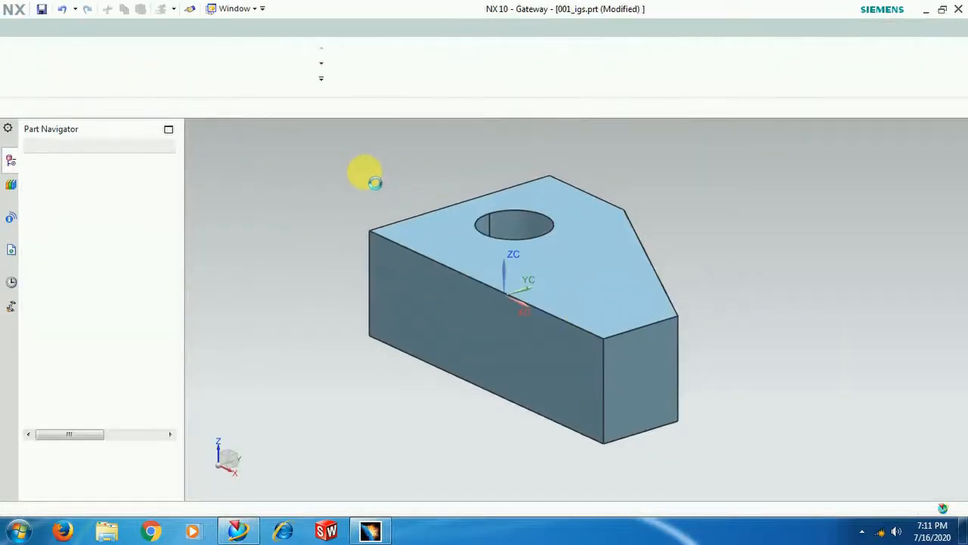
Enter the Modeling application and select Body (1) in the model history to inspect the imported IGES geometry.
{"action": "key", "text": "ctrl+m"}
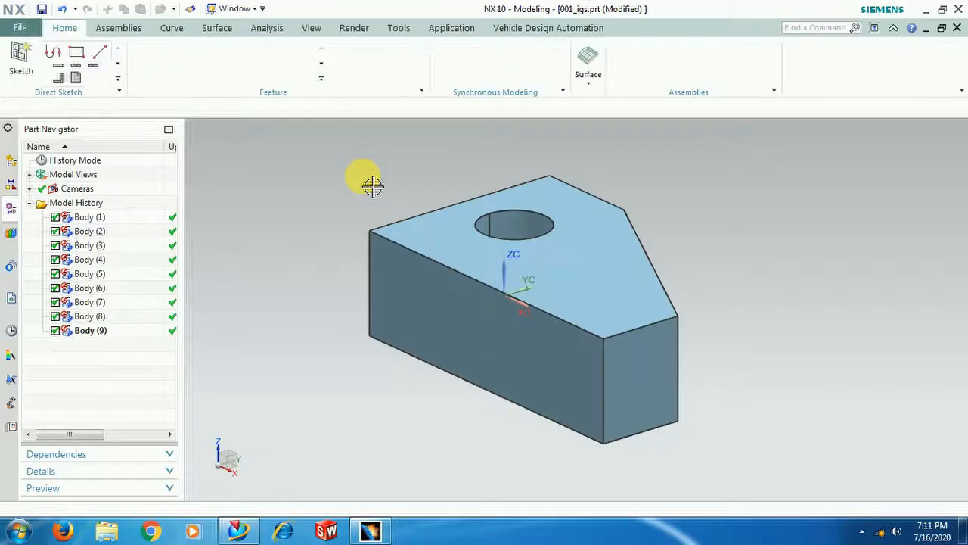
{"action": "middle_click_drag", "start_coordinate": [372, 186], "coordinate": [385, 287]}
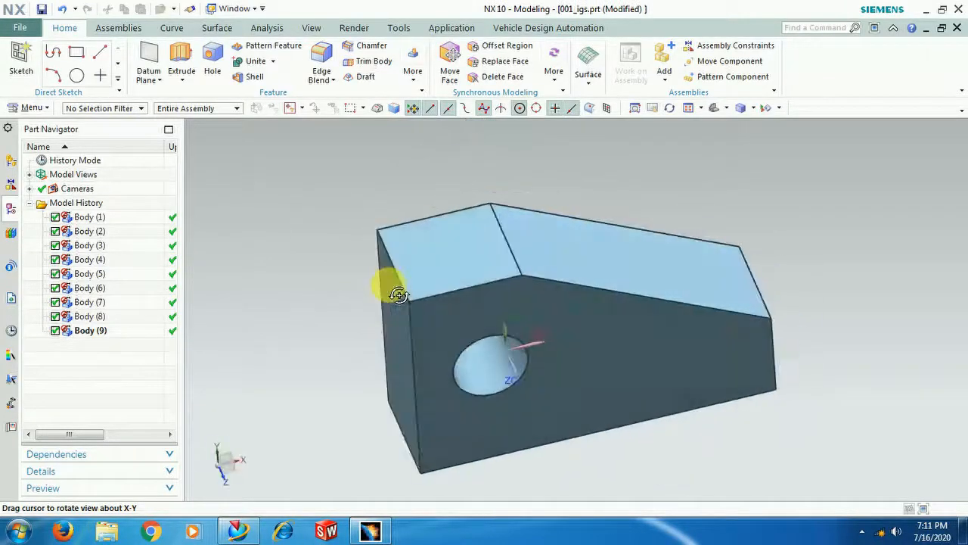
{"action": "left_click", "coordinate": [106, 218]}
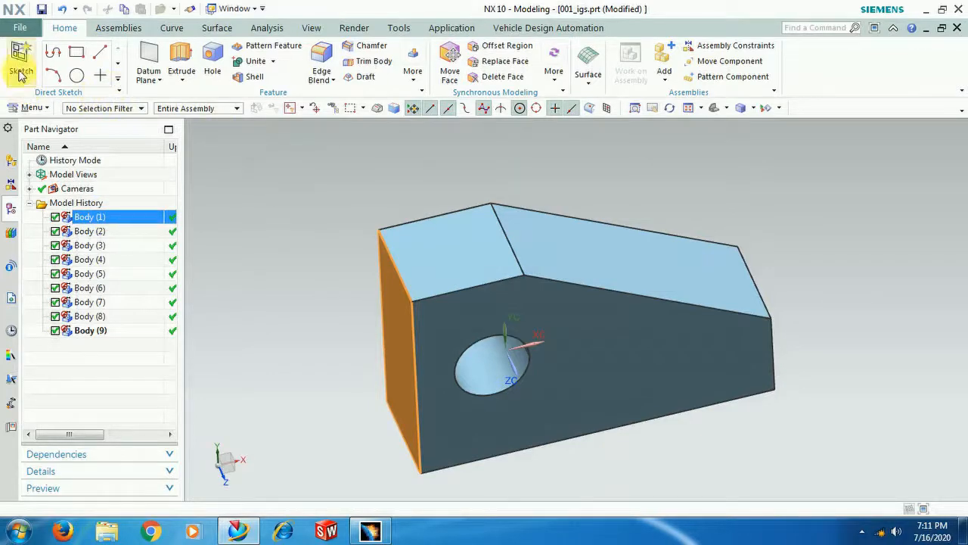
Open the CATIA part 001 from the Desktop using the CATIA V5 Files (*.catpart) file type.
{"action": "left_click", "coordinate": [20, 28]}
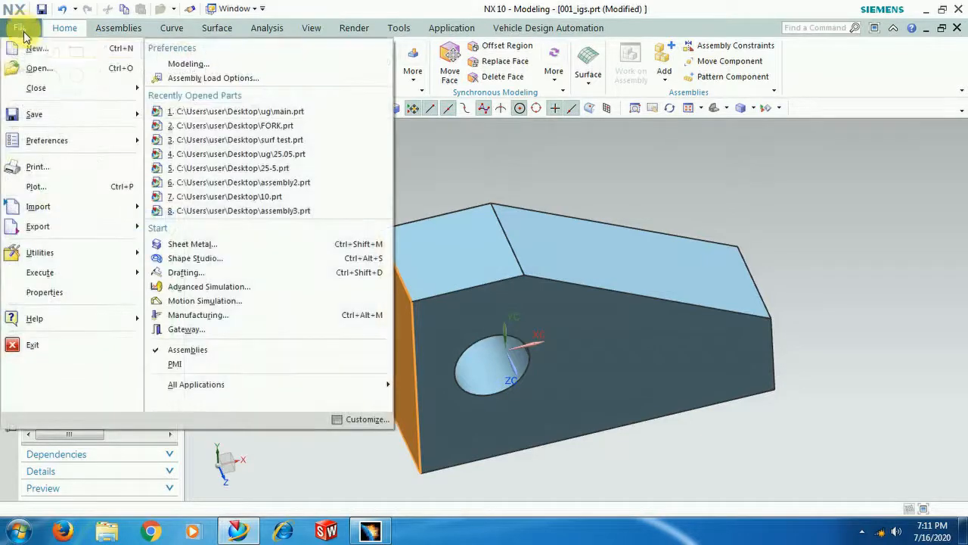
{"action": "left_click", "coordinate": [37, 67]}
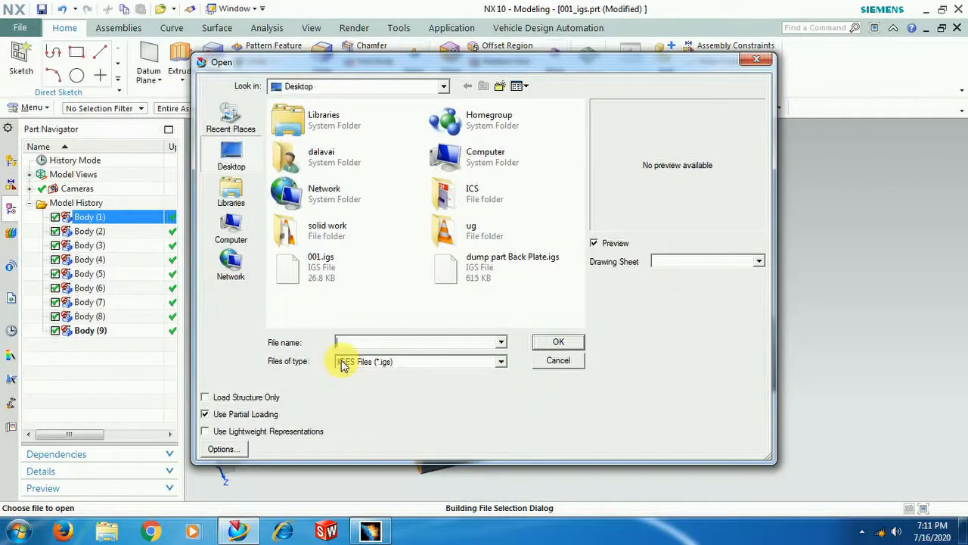
{"action": "left_click", "coordinate": [501, 362]}
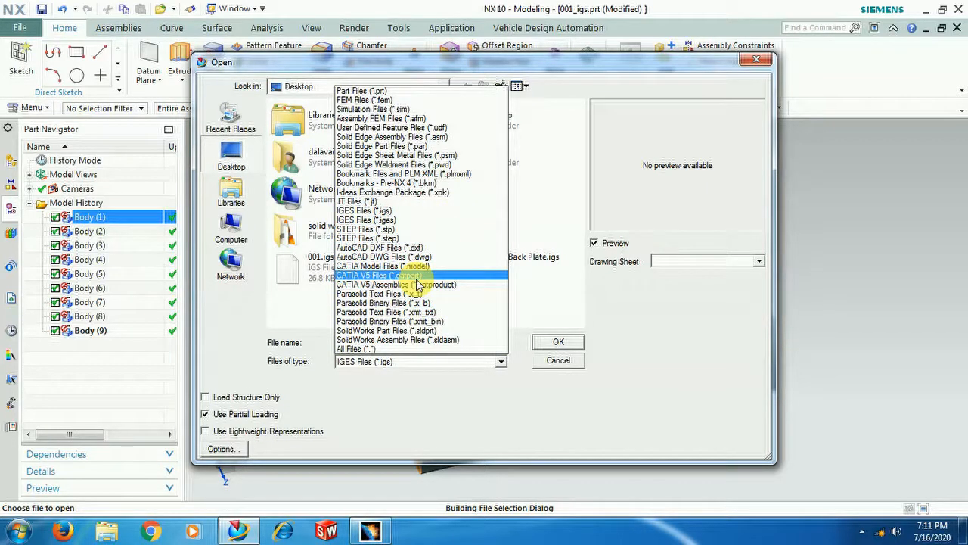
{"action": "left_click", "coordinate": [378, 277]}
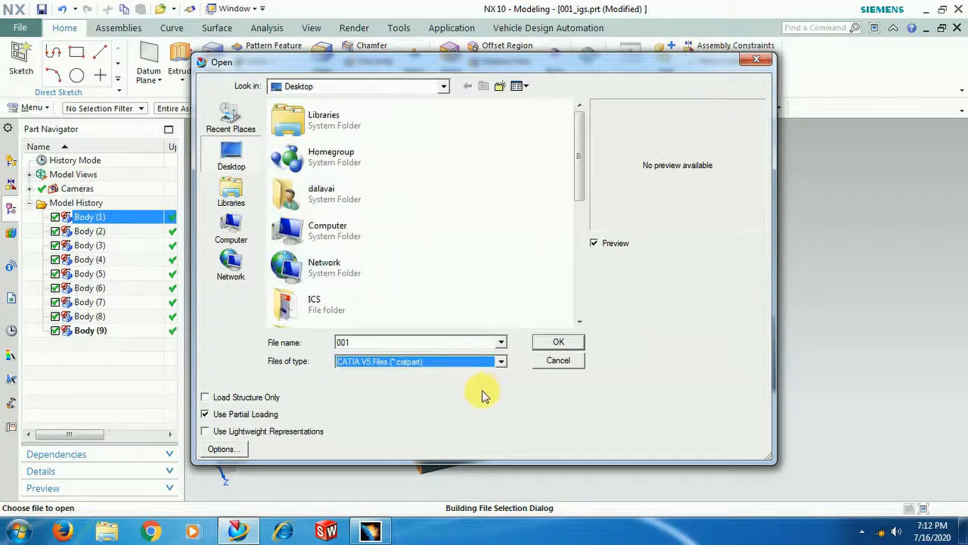
{"action": "left_click_drag", "start_coordinate": [575, 184], "coordinate": [567, 333]}
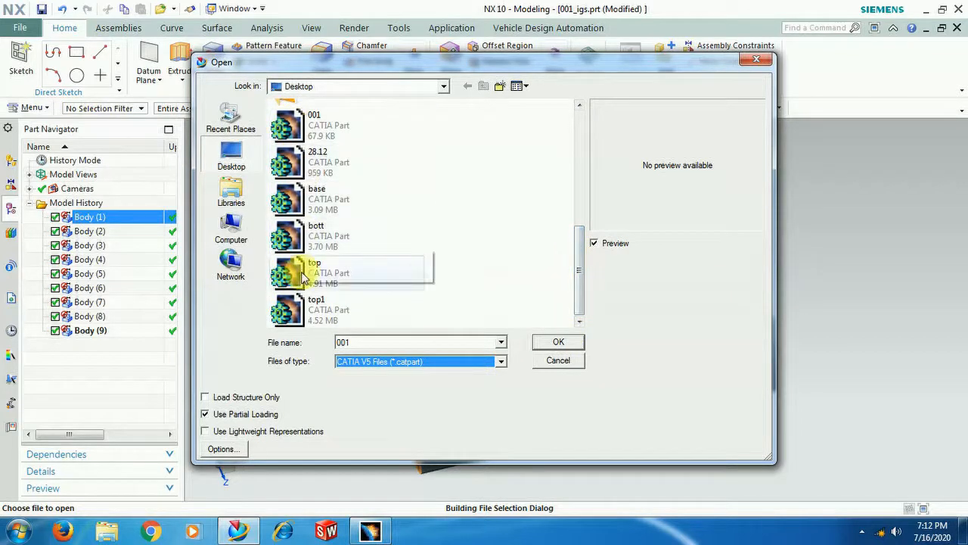
{"action": "left_click", "coordinate": [321, 129]}
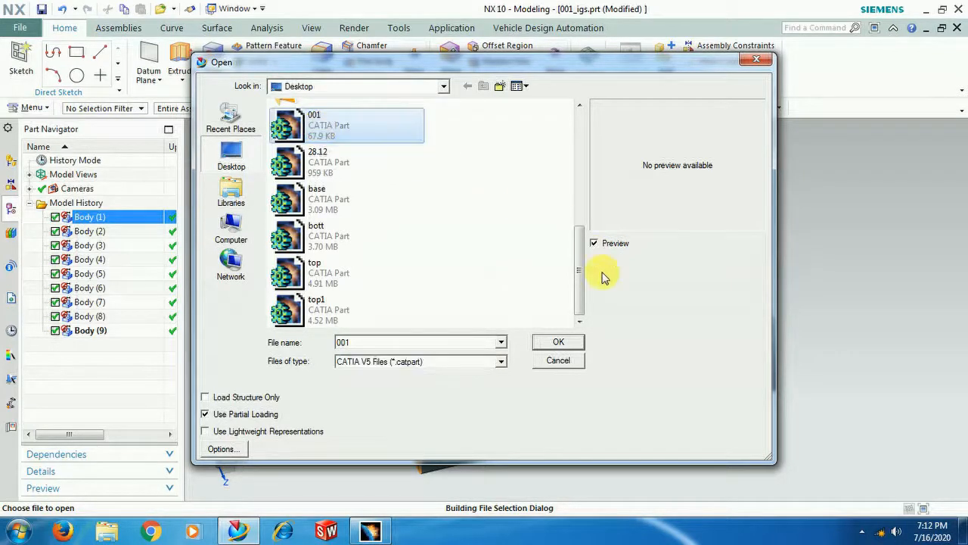
{"action": "left_click", "coordinate": [560, 344]}
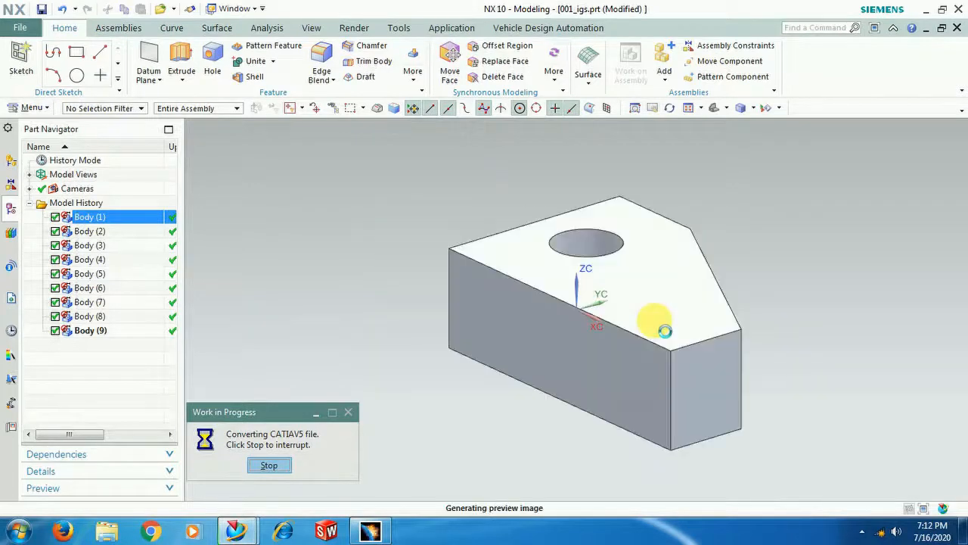
Select the PartBody entry in the model history and examine the geometry imported from the CATPart.
{"action": "middle_click_drag", "start_coordinate": [436, 192], "coordinate": [340, 265]}
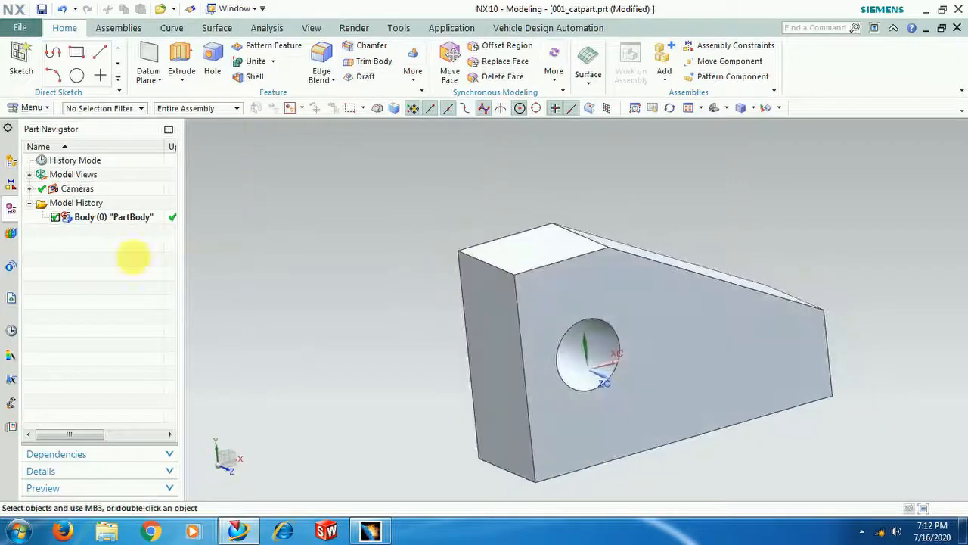
{"action": "left_click", "coordinate": [105, 218]}
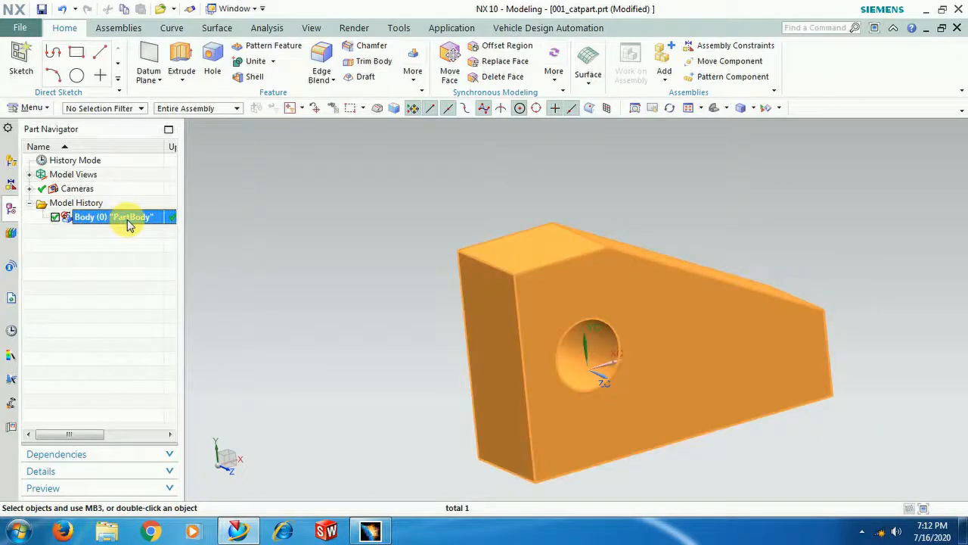
{"action": "middle_click_drag", "start_coordinate": [359, 284], "coordinate": [315, 303]}
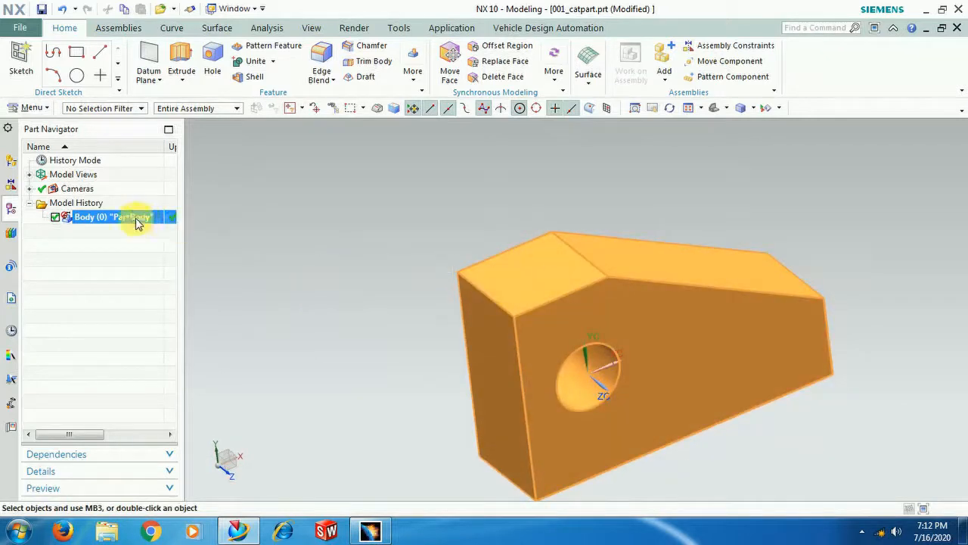
Return to the 001_igs part and highlight Body (1) through Body (7) in turn to examine which face each represents.
{"action": "left_click", "coordinate": [231, 8]}
{"action": "left_click", "coordinate": [248, 111]}
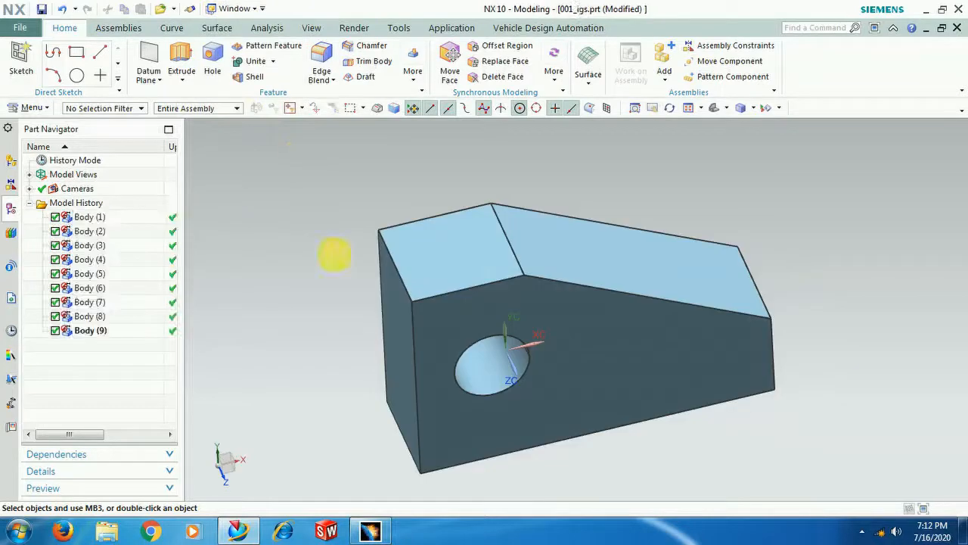
{"action": "left_click", "coordinate": [104, 217]}
{"action": "left_click", "coordinate": [100, 232]}
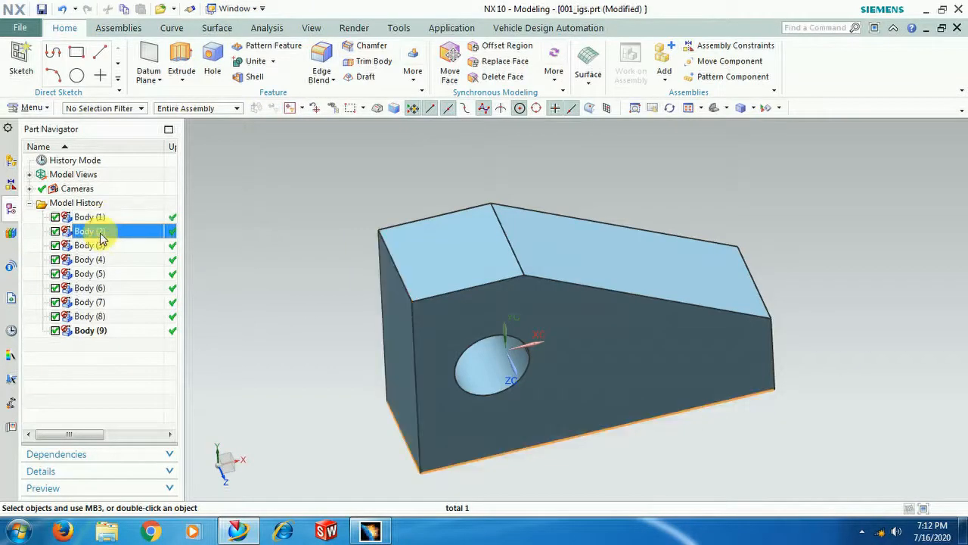
{"action": "left_click", "coordinate": [97, 249]}
{"action": "middle_click_drag", "start_coordinate": [385, 368], "coordinate": [467, 402]}
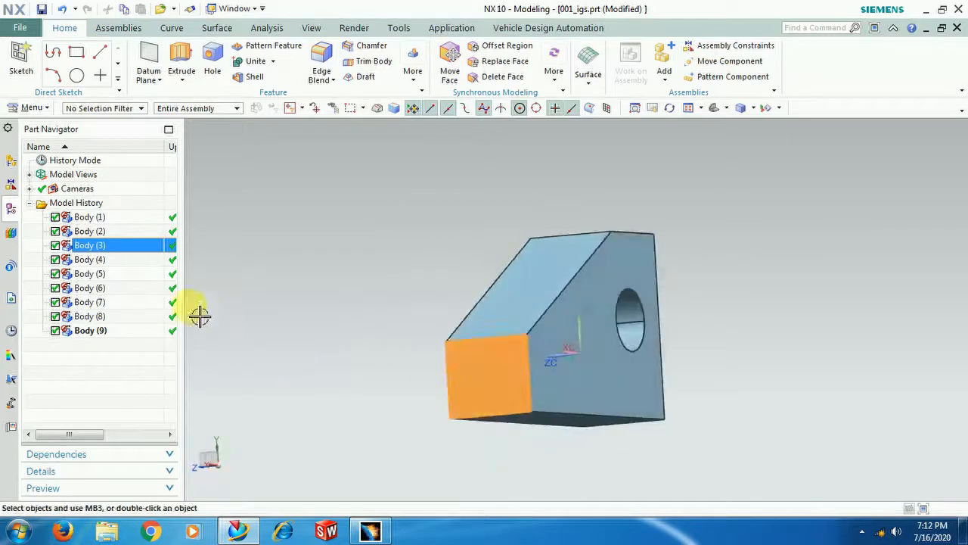
{"action": "left_click", "coordinate": [121, 260]}
{"action": "left_click", "coordinate": [119, 274]}
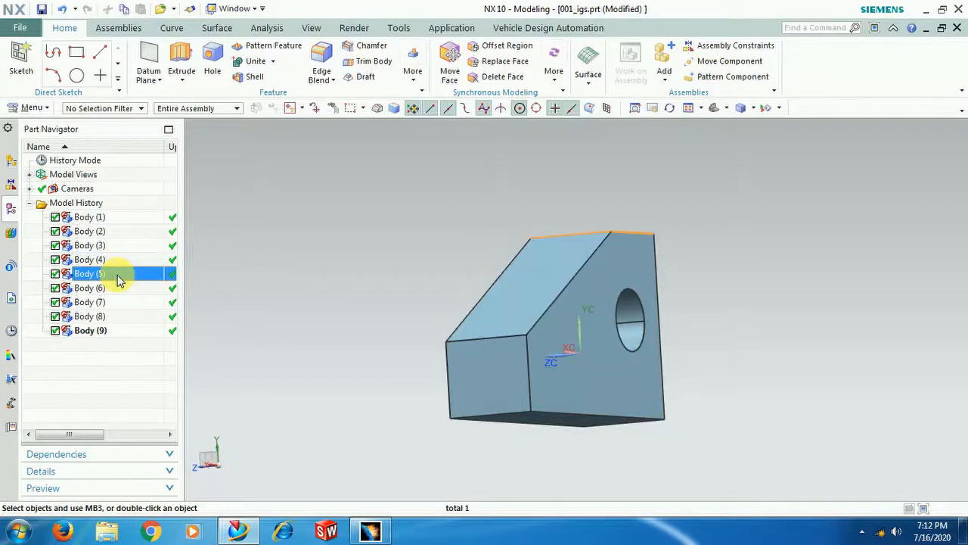
{"action": "left_click", "coordinate": [117, 290]}
{"action": "left_click", "coordinate": [117, 304]}
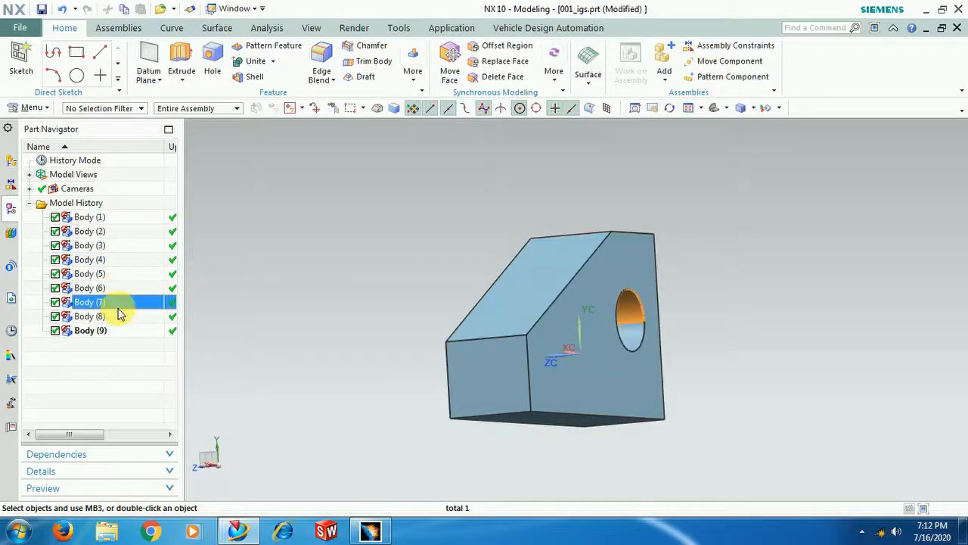
{"action": "middle_click_drag", "start_coordinate": [360, 251], "coordinate": [383, 189]}
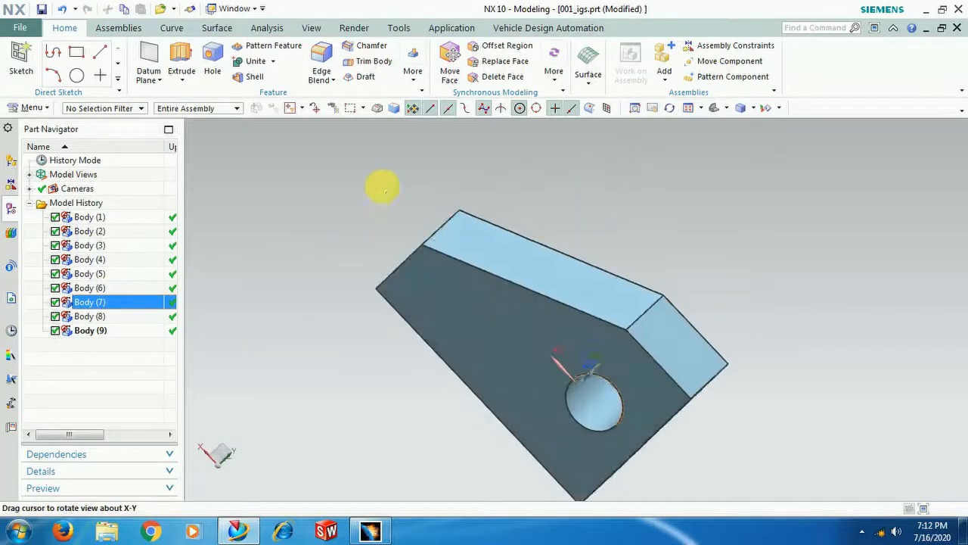
{"action": "middle_click_drag", "start_coordinate": [371, 368], "coordinate": [452, 408]}
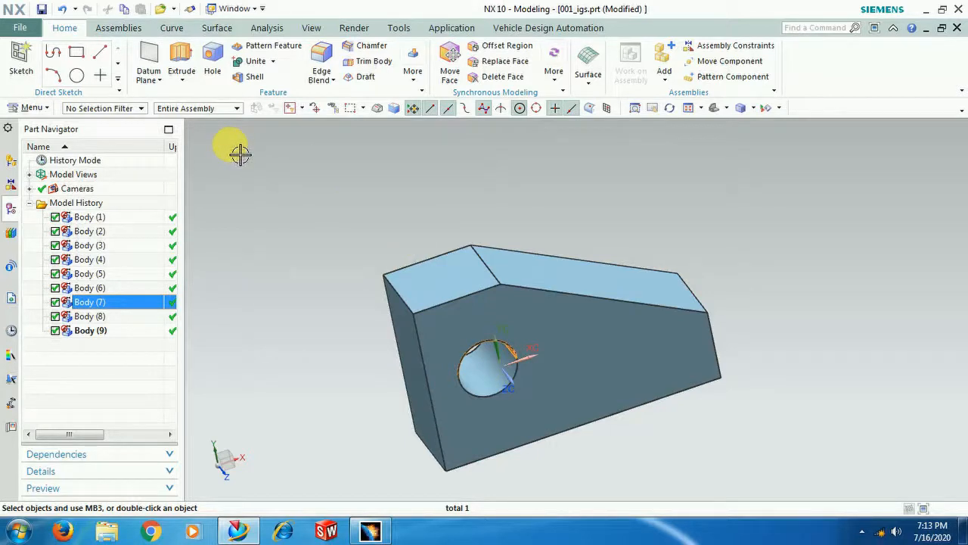
{"action": "left_click", "coordinate": [20, 30]}
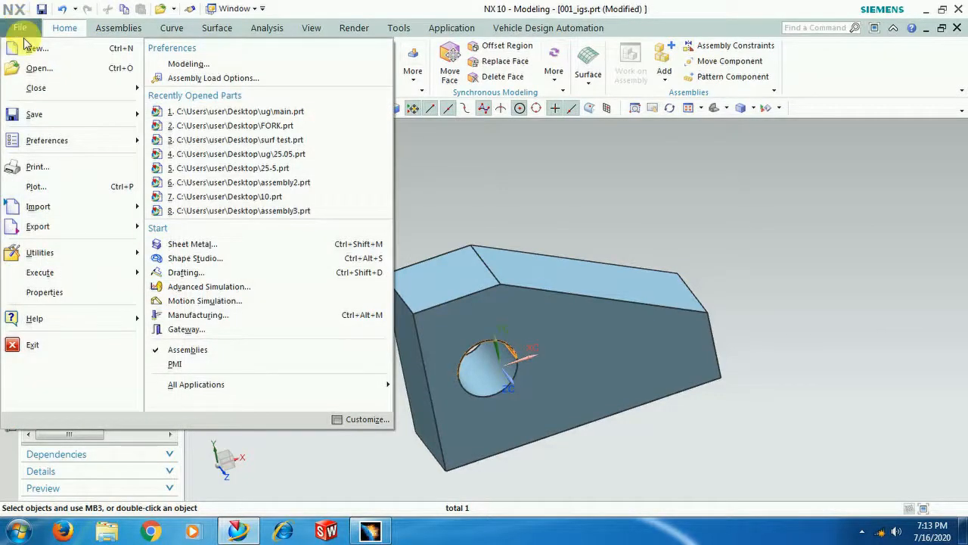
{"action": "left_click", "coordinate": [72, 227]}
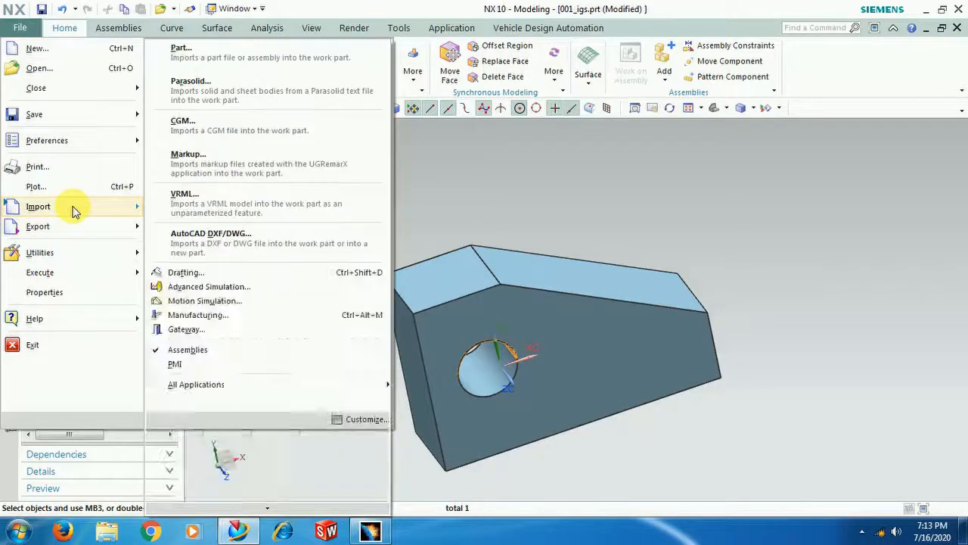
{"action": "mouse_move", "coordinate": [82, 216]}
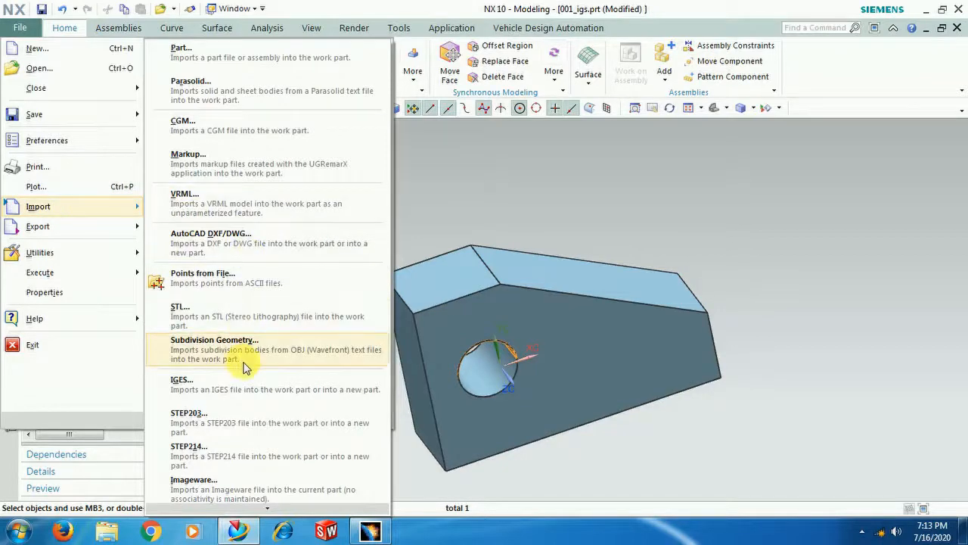
{"action": "scroll", "coordinate": [244, 365], "scroll_direction": "down", "scroll_amount": 5}
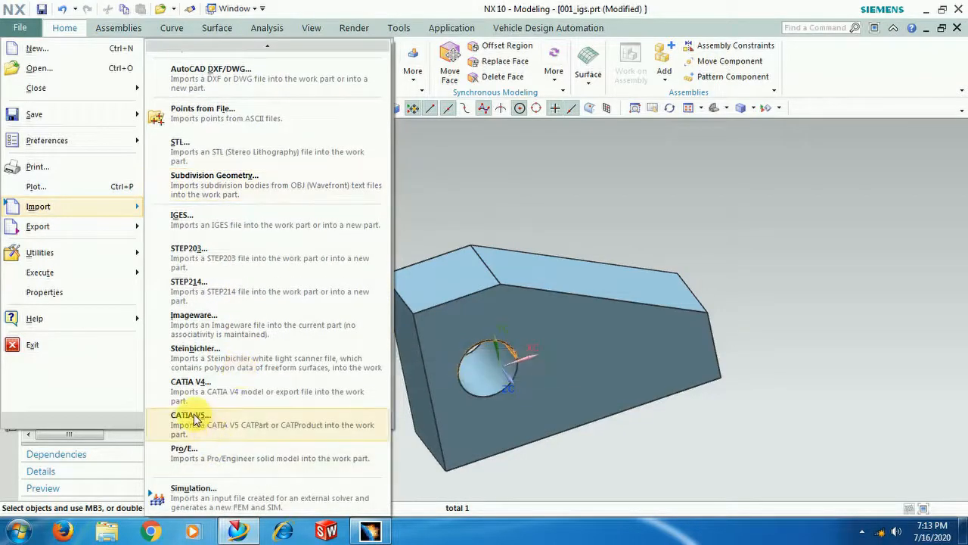
{"action": "left_click", "coordinate": [193, 419]}
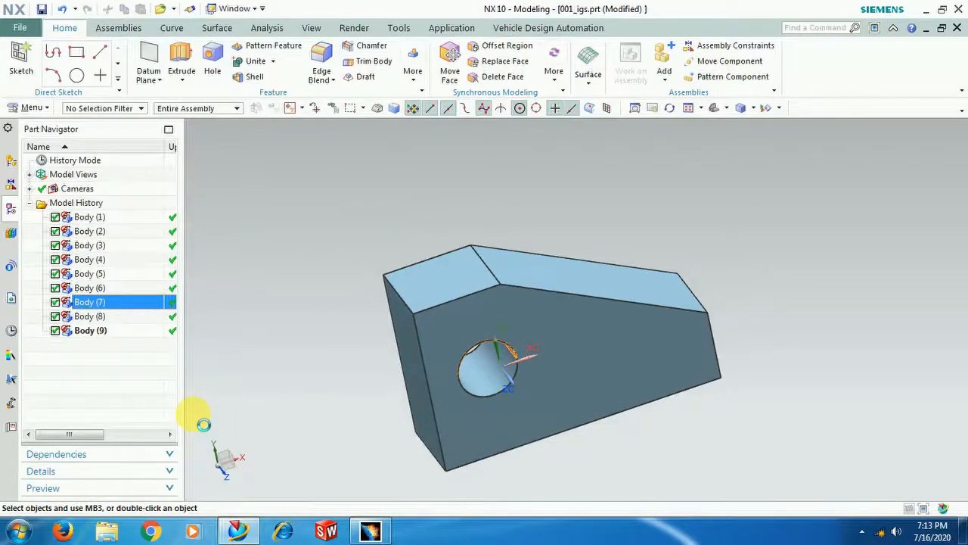
{"action": "left_click", "coordinate": [296, 123]}
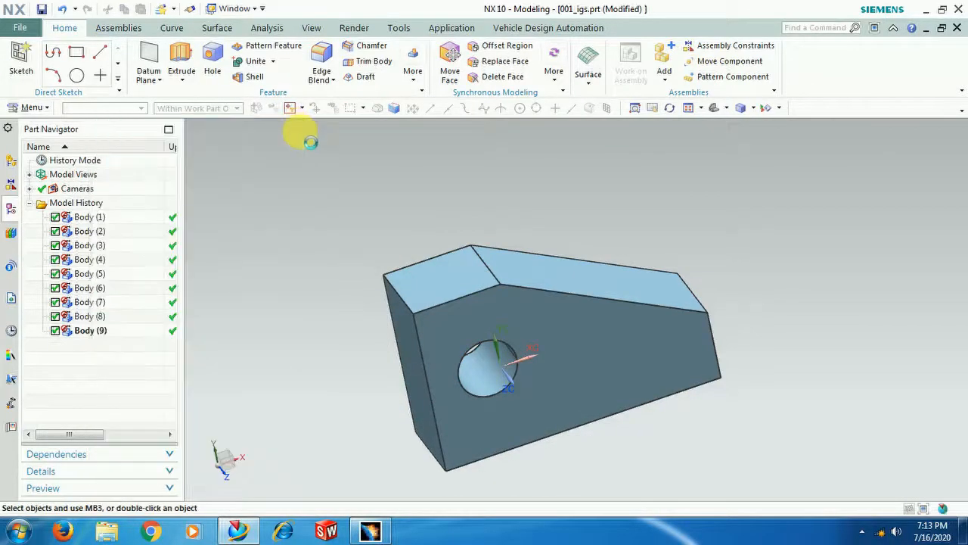
Switch to the 001_catpart part and close it without saving.
{"action": "left_click", "coordinate": [234, 8]}
{"action": "left_click", "coordinate": [268, 92]}
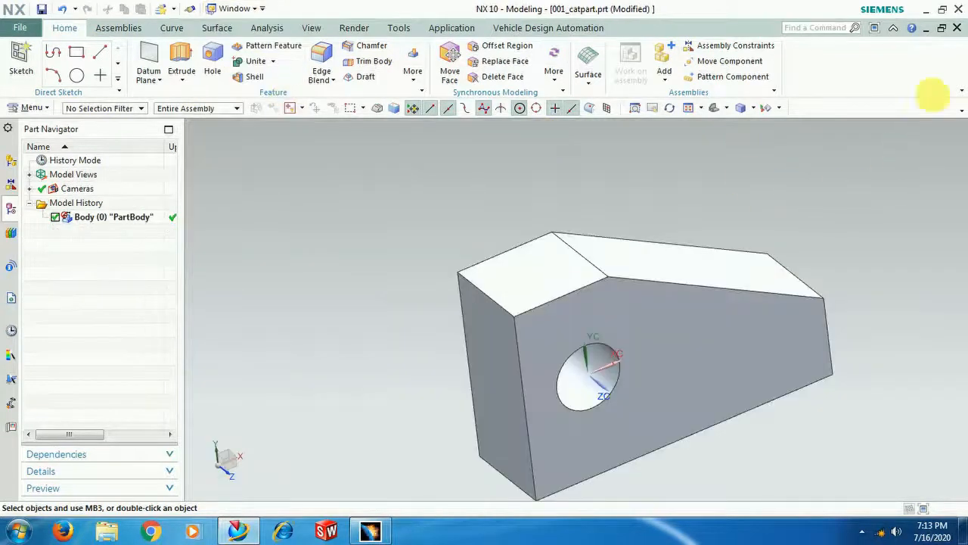
{"action": "left_click", "coordinate": [957, 27]}
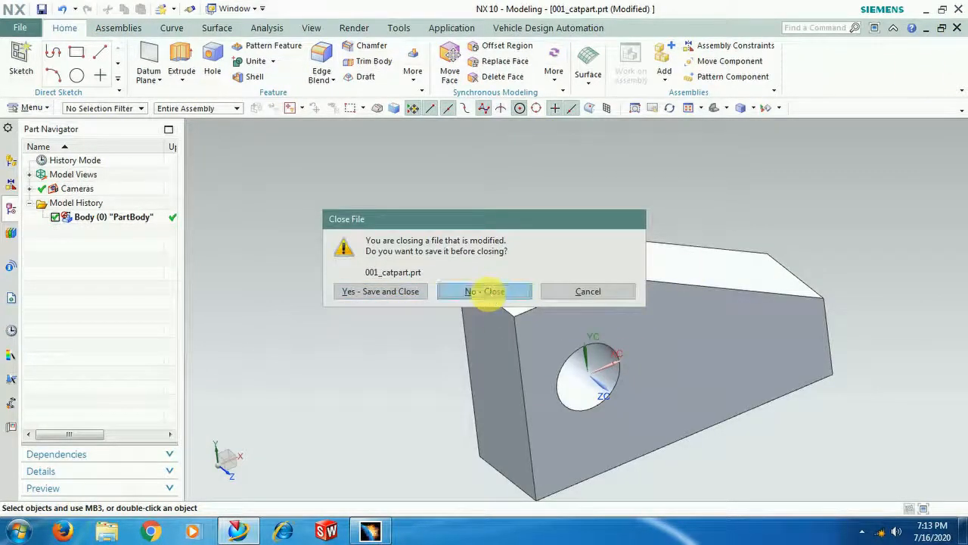
{"action": "left_click", "coordinate": [489, 292]}
{"action": "left_click", "coordinate": [20, 27]}
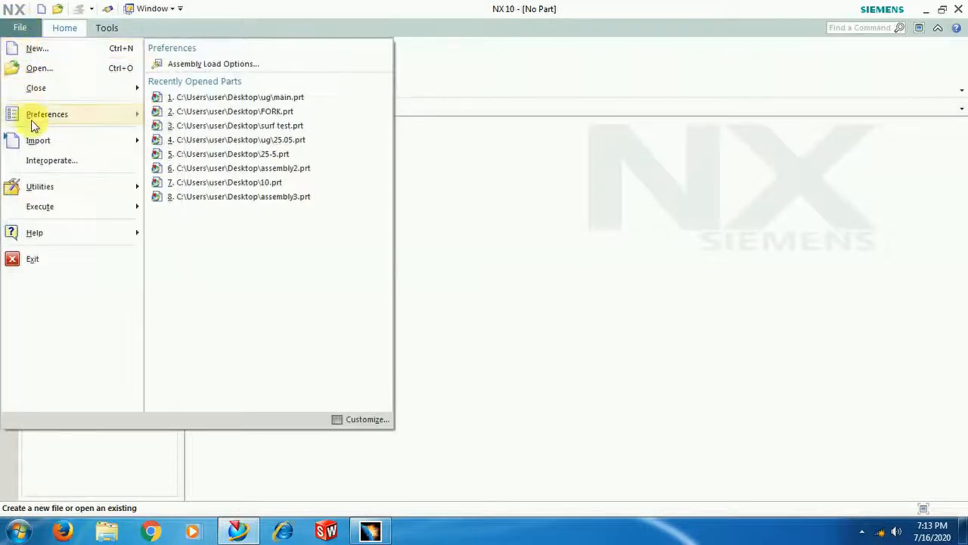
{"action": "mouse_move", "coordinate": [136, 142]}
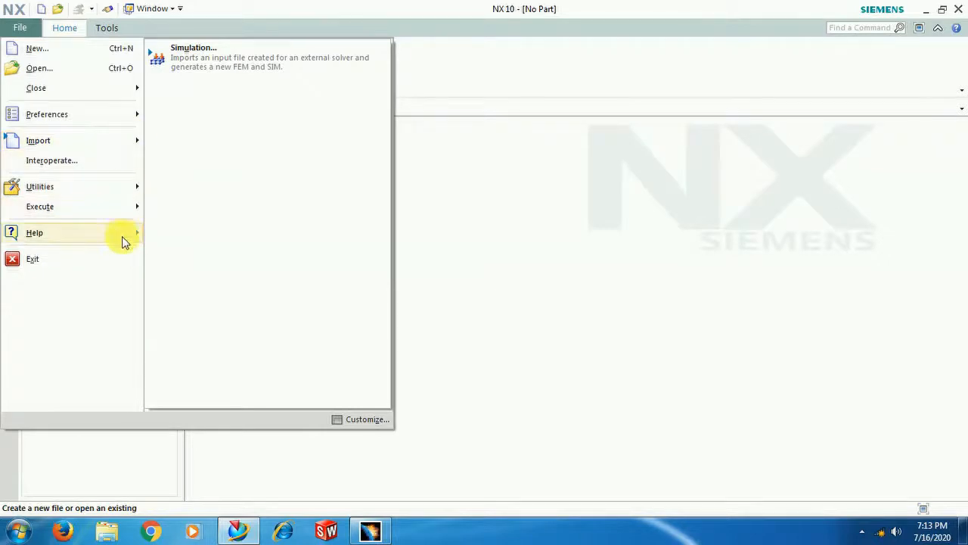
{"action": "left_click", "coordinate": [428, 159]}
Create a new part model1.prt from the Model template in millimeters.
{"action": "left_click", "coordinate": [15, 27]}
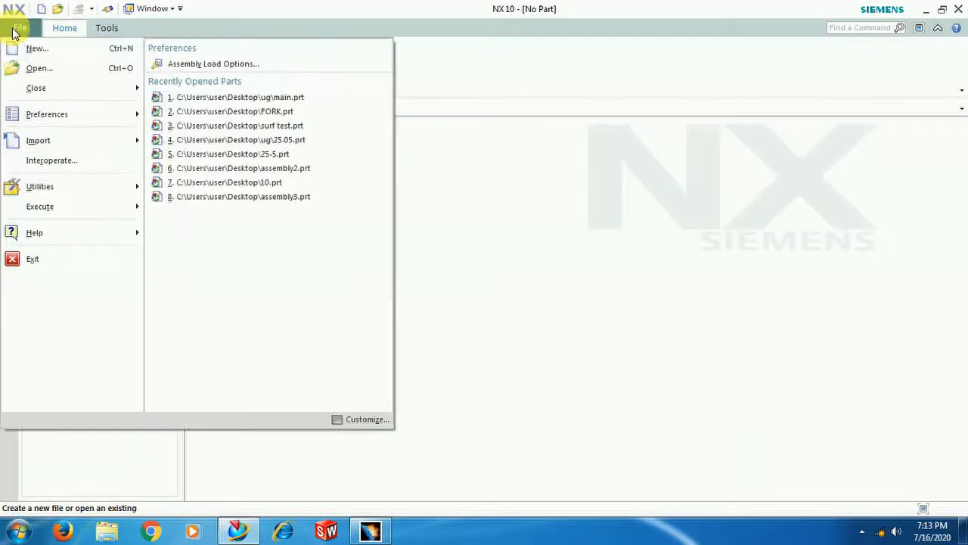
{"action": "left_click", "coordinate": [34, 48]}
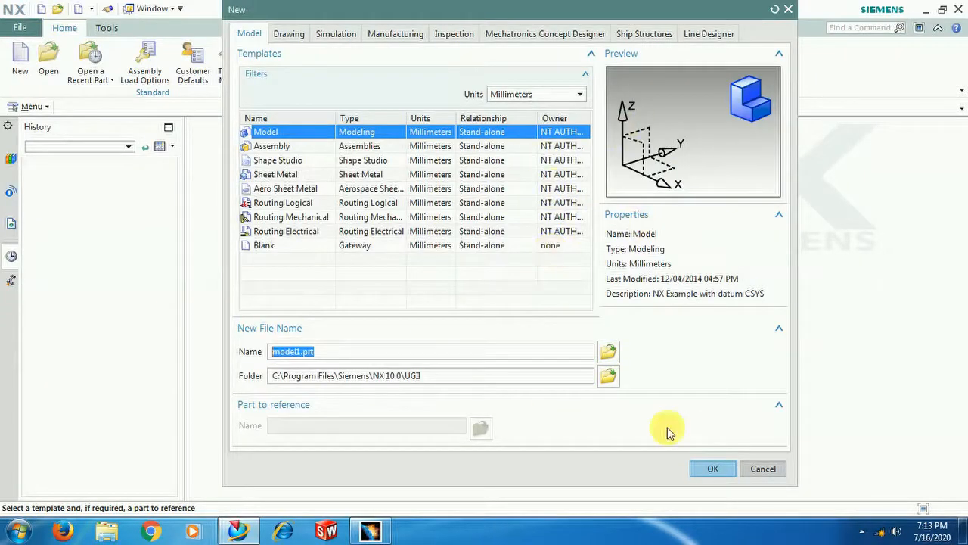
{"action": "left_click", "coordinate": [725, 470]}
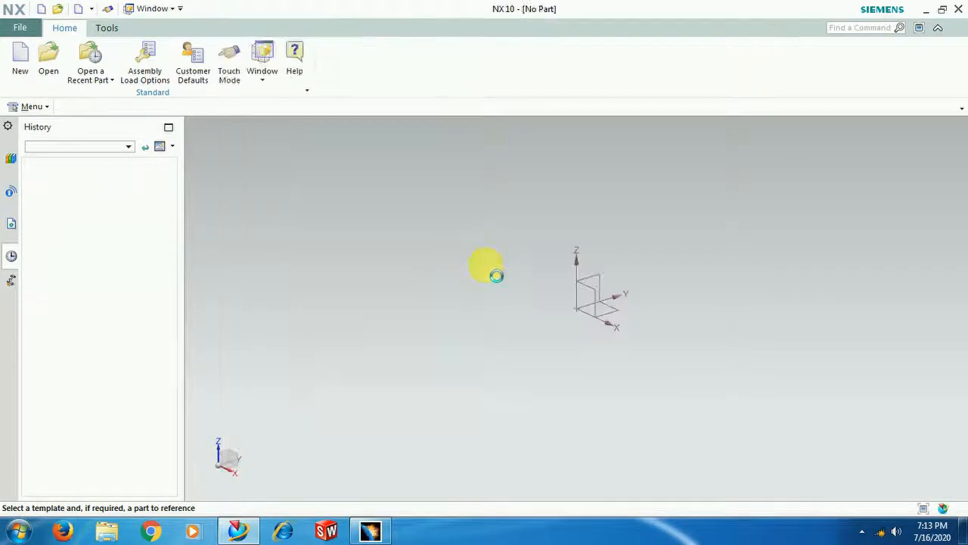
Import the CATIA V5 file 001.CATPart from the Desktop with the default import options and examine the imported body from several angles.
{"action": "left_click", "coordinate": [18, 28]}
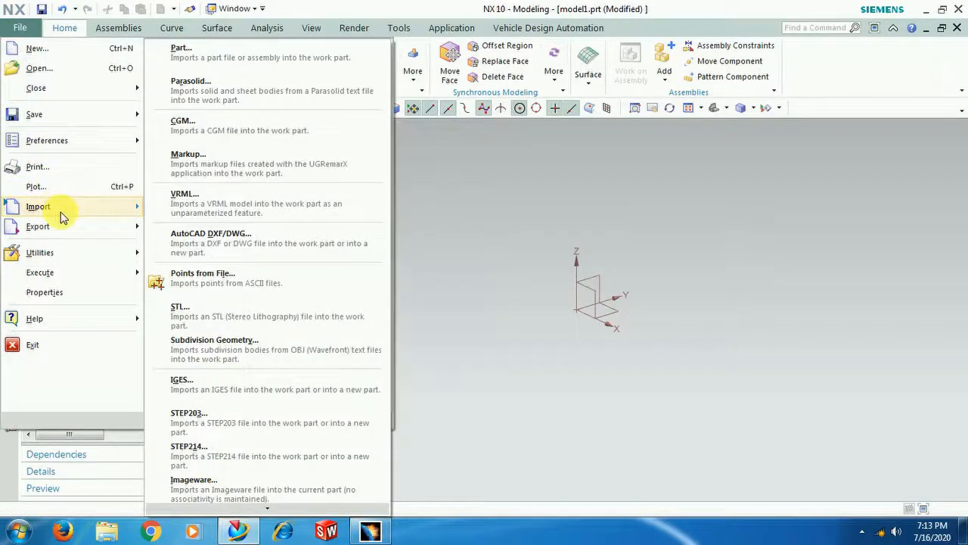
{"action": "scroll", "coordinate": [234, 372], "scroll_direction": "down", "scroll_amount": 5}
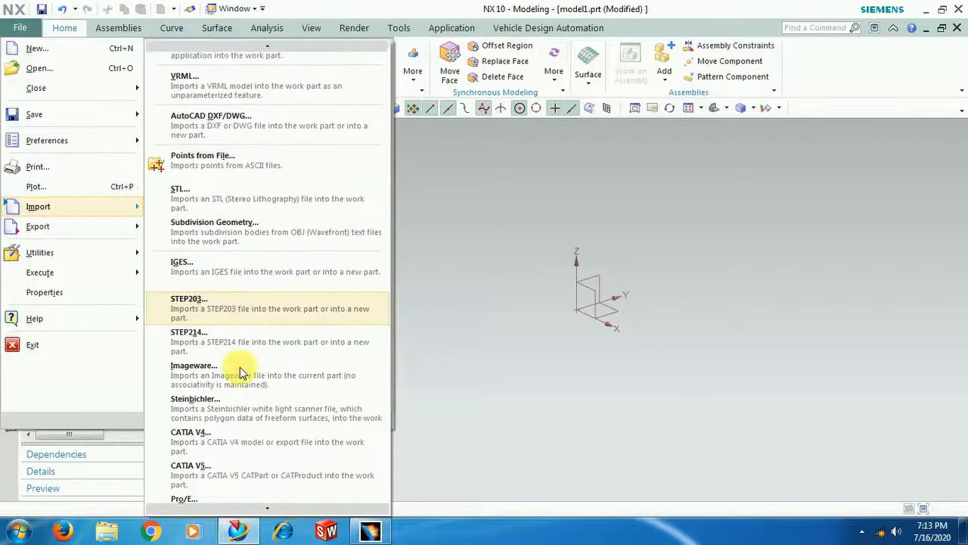
{"action": "left_click", "coordinate": [230, 421]}
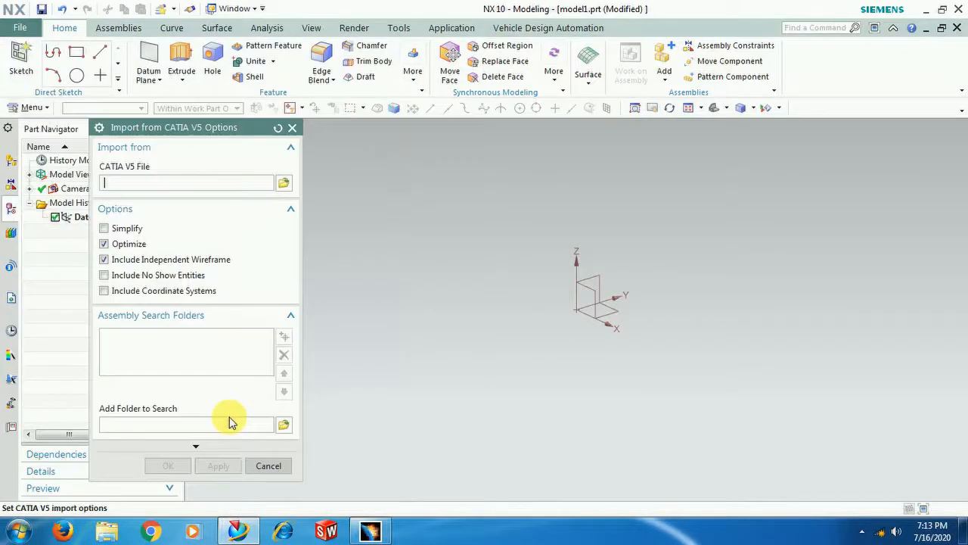
{"action": "left_click", "coordinate": [285, 188]}
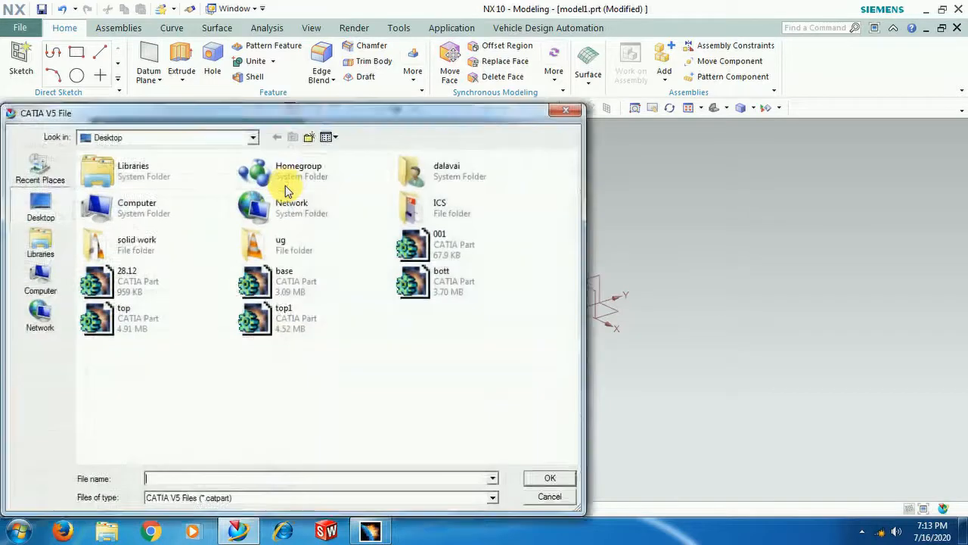
{"action": "left_click", "coordinate": [416, 252]}
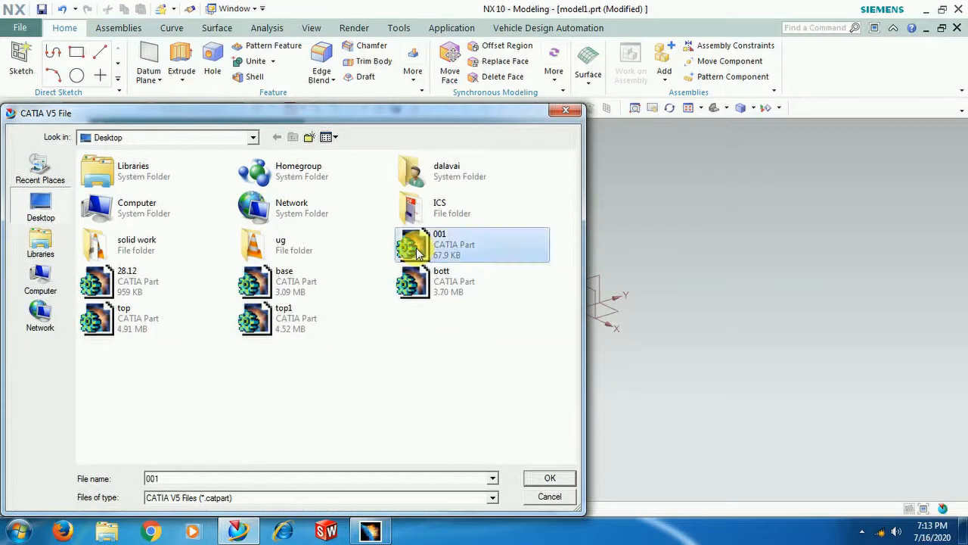
{"action": "left_click", "coordinate": [550, 478]}
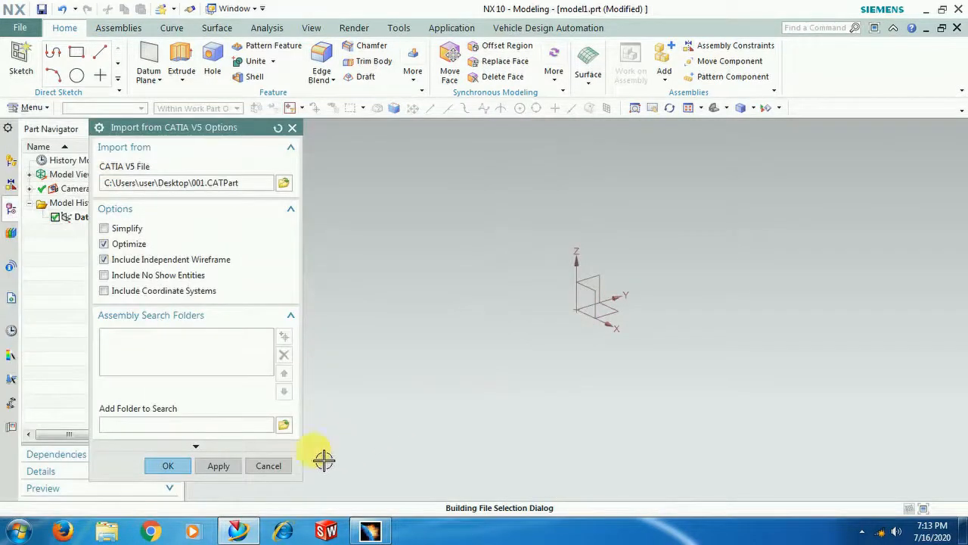
{"action": "left_click", "coordinate": [179, 463]}
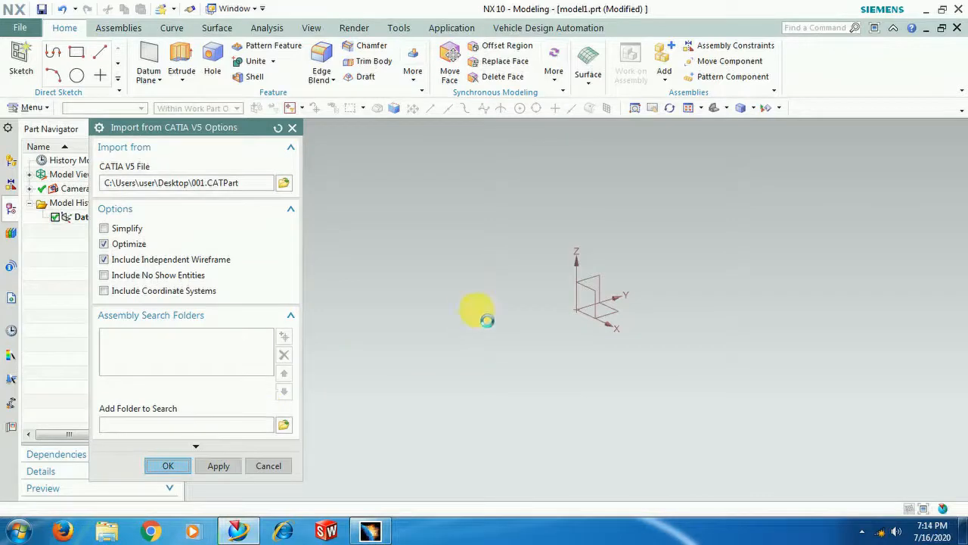
{"action": "mouse_move", "coordinate": [460, 224]}
{"action": "middle_mouse_down"}
{"action": "mouse_move", "coordinate": [506, 270]}
{"action": "mouse_move", "coordinate": [493, 305]}
{"action": "mouse_move", "coordinate": [489, 264]}
{"action": "mouse_move", "coordinate": [524, 207]}
{"action": "mouse_move", "coordinate": [503, 214]}
{"action": "mouse_move", "coordinate": [522, 234]}
{"action": "mouse_move", "coordinate": [495, 245]}
{"action": "mouse_move", "coordinate": [467, 244]}
{"action": "mouse_move", "coordinate": [453, 229]}
{"action": "middle_mouse_up"}
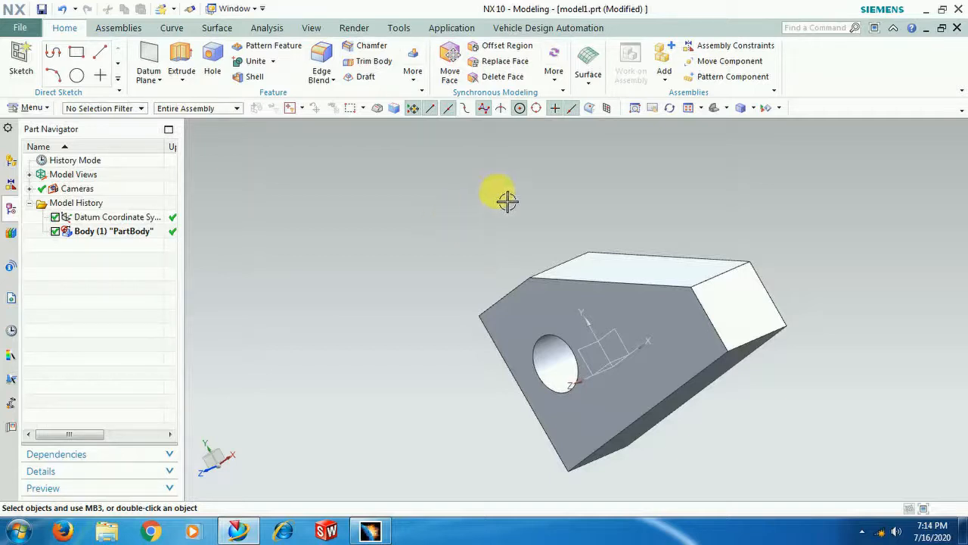
{"action": "middle_click_drag", "start_coordinate": [489, 211], "coordinate": [523, 223]}
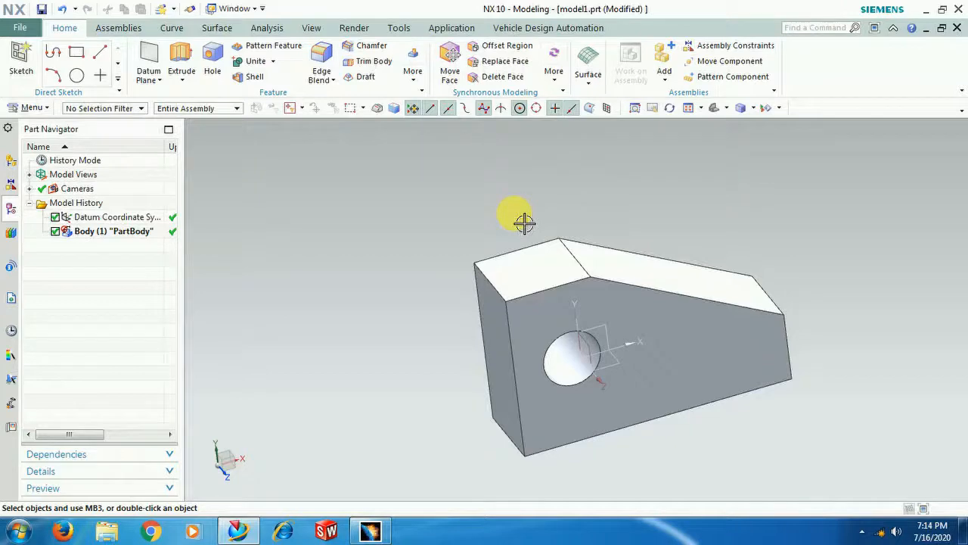
{"action": "mouse_move", "coordinate": [543, 205]}
{"action": "middle_mouse_down"}
{"action": "mouse_move", "coordinate": [521, 175]}
{"action": "mouse_move", "coordinate": [538, 189]}
{"action": "mouse_move", "coordinate": [499, 197]}
{"action": "mouse_move", "coordinate": [521, 197]}
{"action": "mouse_move", "coordinate": [530, 183]}
{"action": "mouse_move", "coordinate": [535, 205]}
{"action": "mouse_move", "coordinate": [546, 209]}
{"action": "middle_mouse_up"}
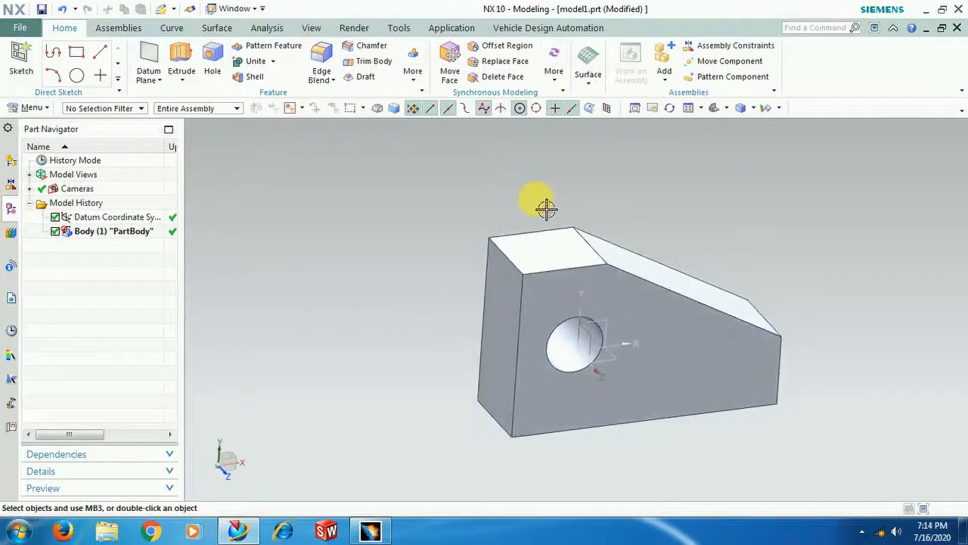